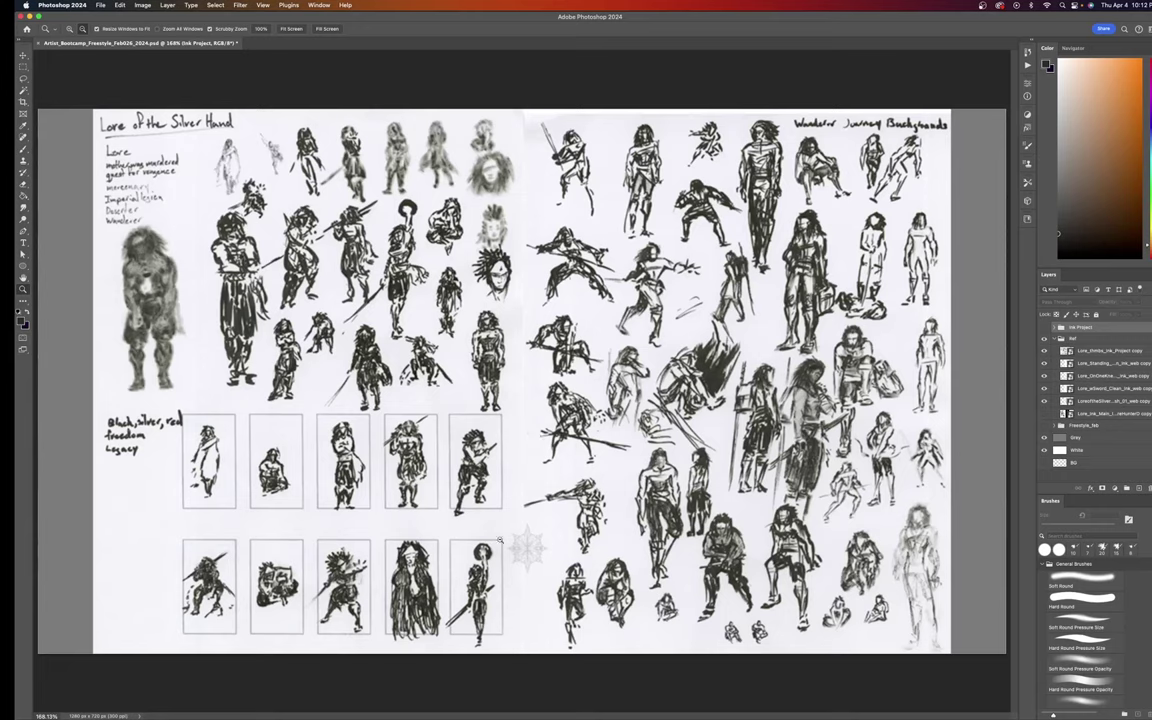
Review the Lore reference drawings in the Ref group by hiding them one by one, and redisplay the standing ink and thumbnail layers
{"action": "left_click", "coordinate": [1044, 350]}
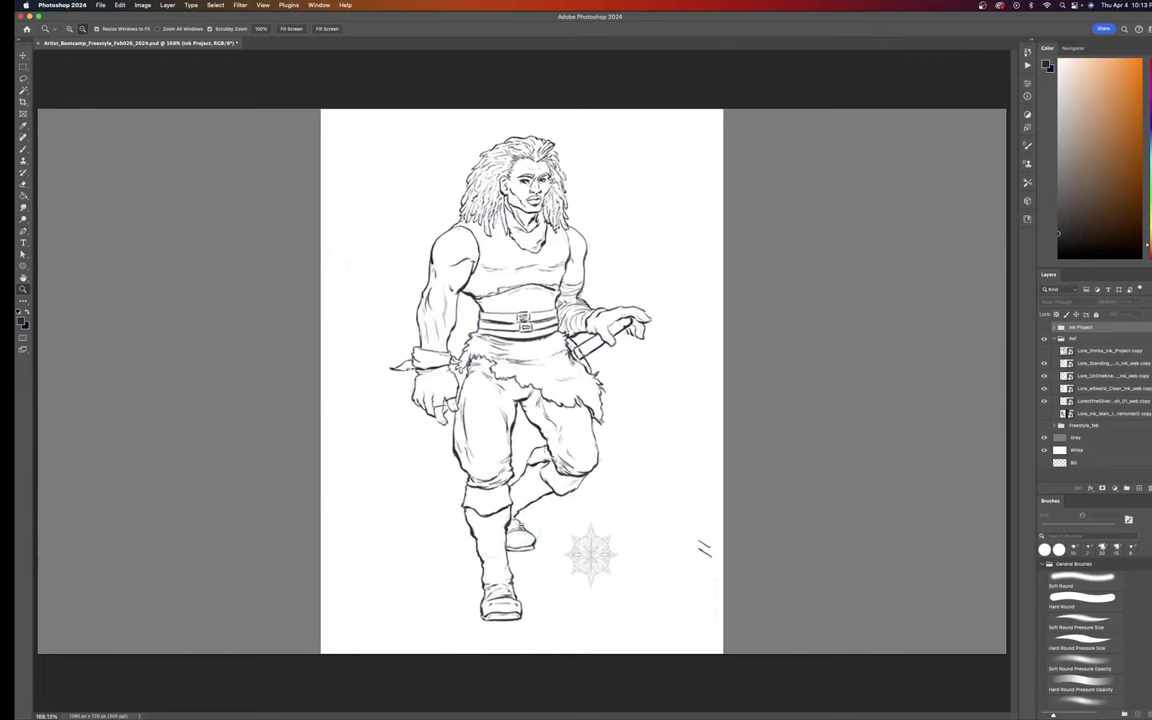
{"action": "left_click", "coordinate": [1044, 363]}
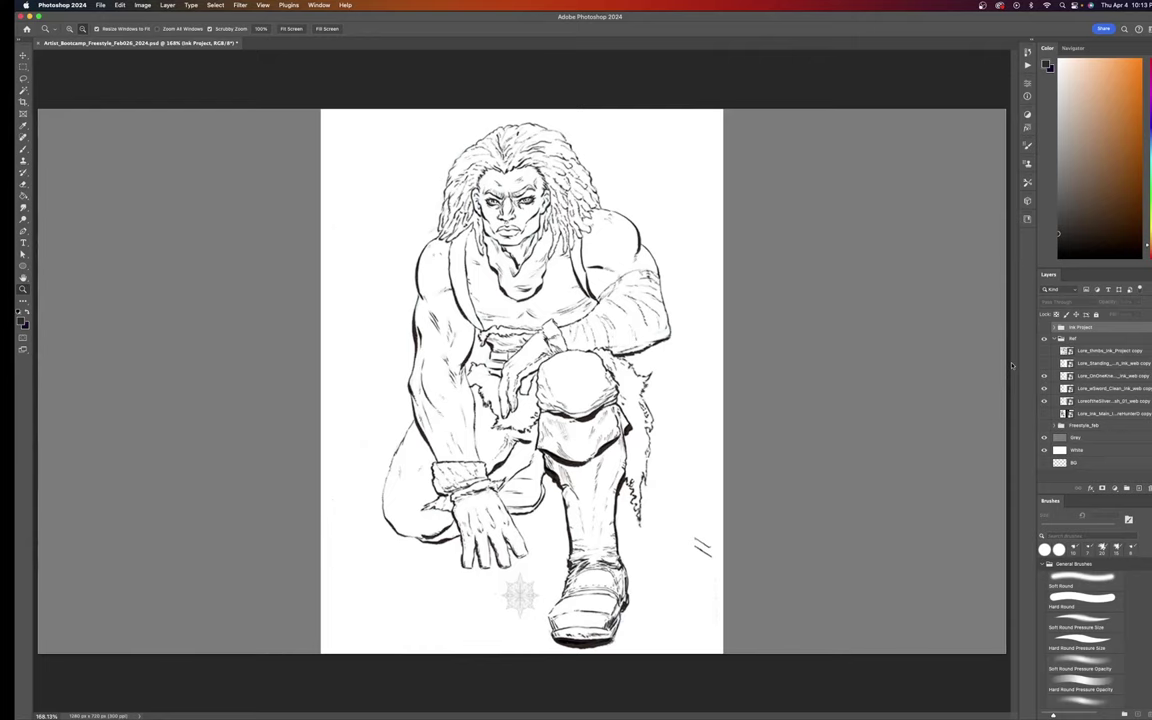
{"action": "left_click", "coordinate": [1044, 375]}
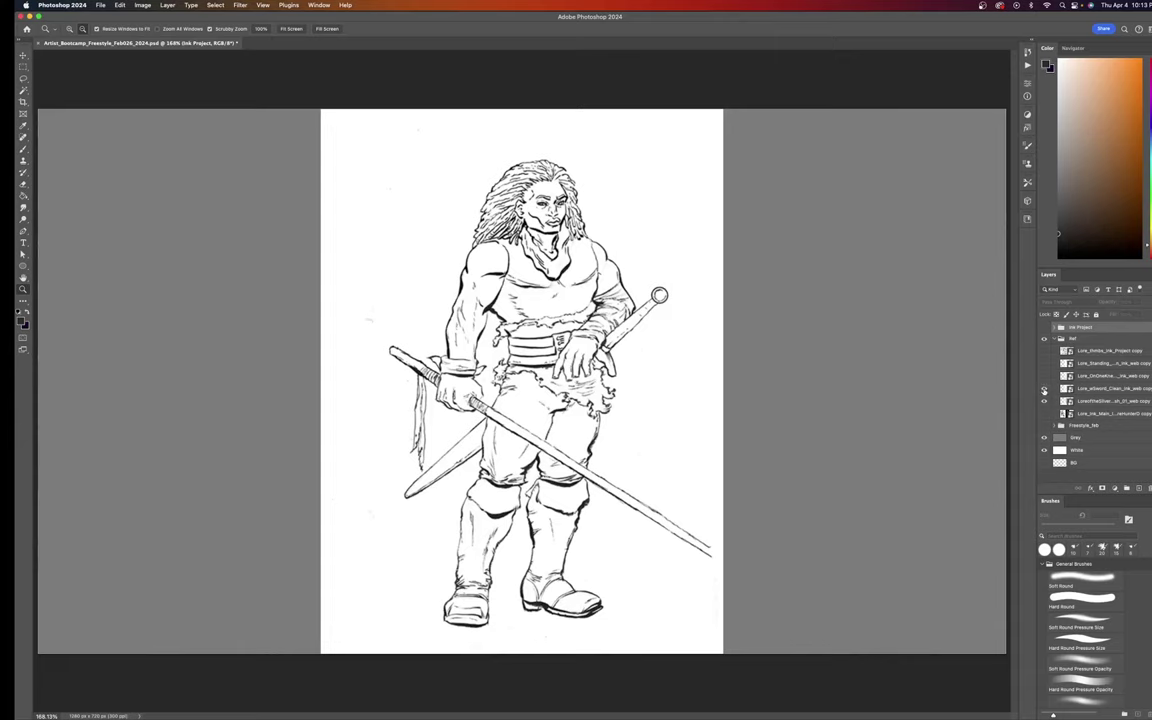
{"action": "left_click", "coordinate": [1045, 389]}
{"action": "left_click", "coordinate": [1041, 382]}
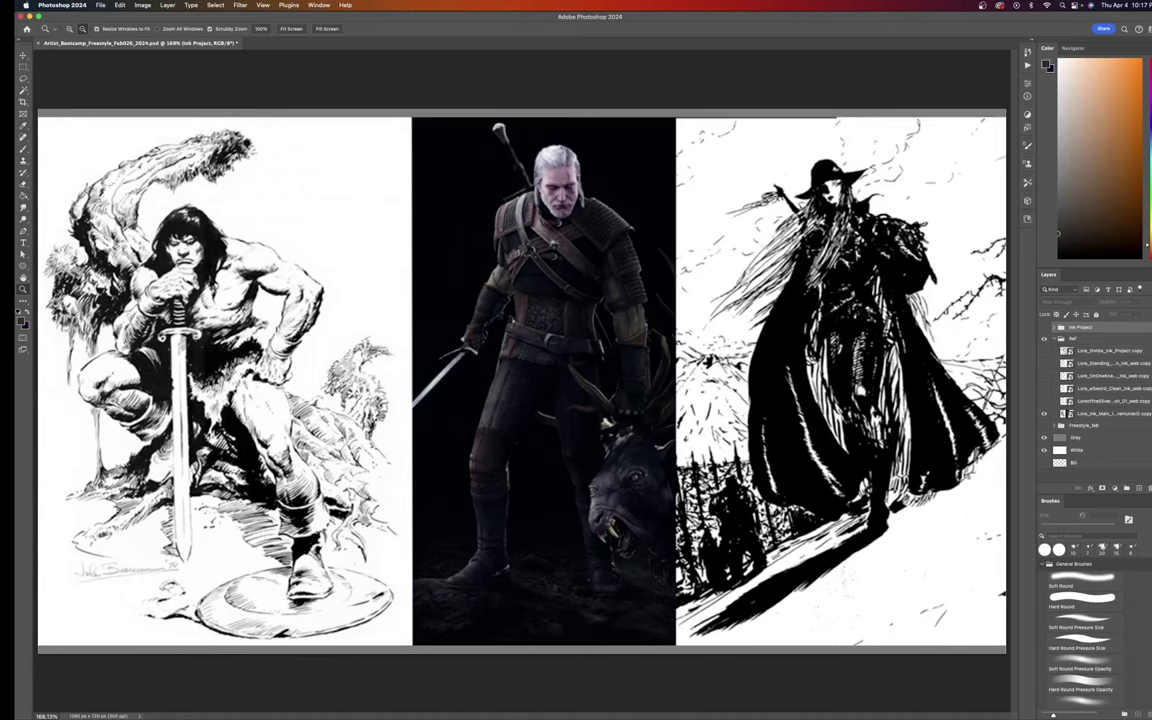
{"action": "left_click", "coordinate": [1045, 363]}
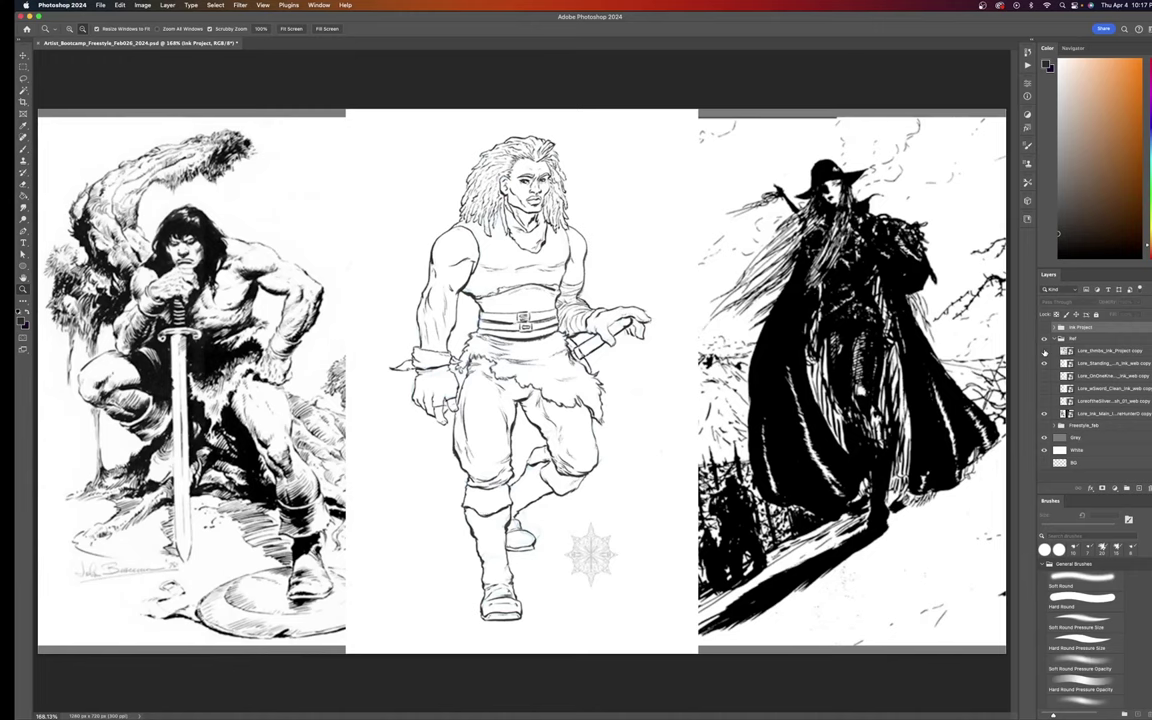
{"action": "left_click", "coordinate": [1045, 352]}
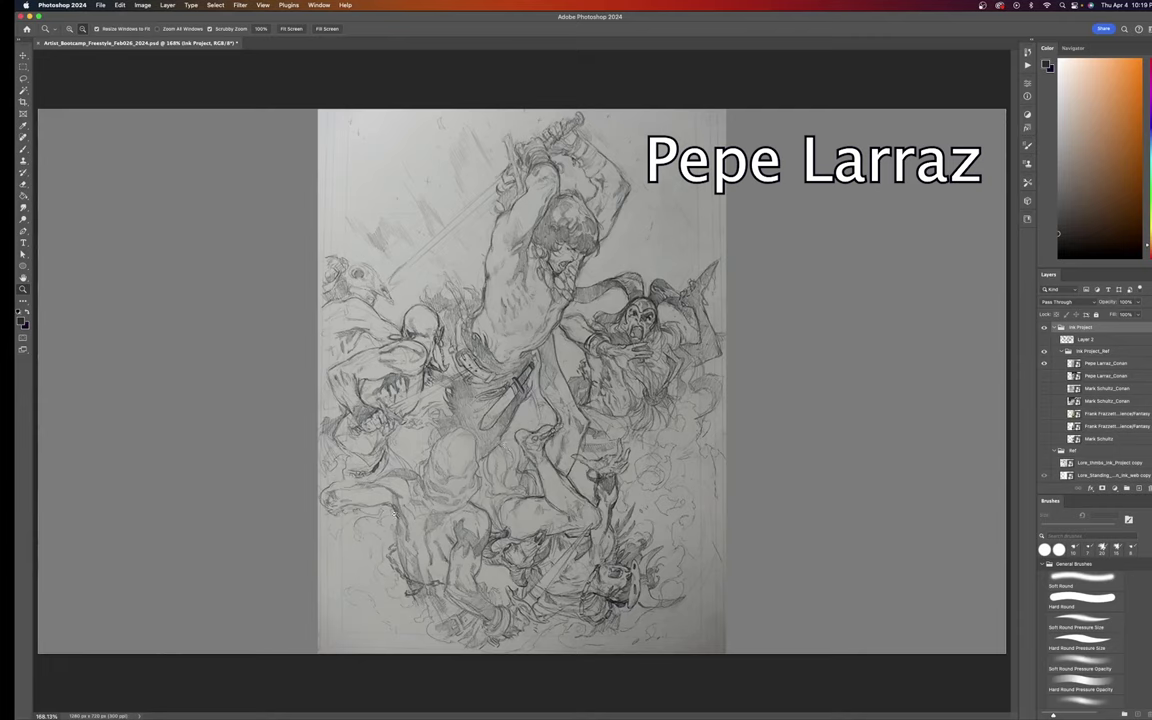
Compare the pencil and inked versions of the Pepe Larraz Conan reference by toggling their visibility, and leave both hidden
{"action": "left_click", "coordinate": [1044, 364]}
{"action": "left_click", "coordinate": [1044, 376]}
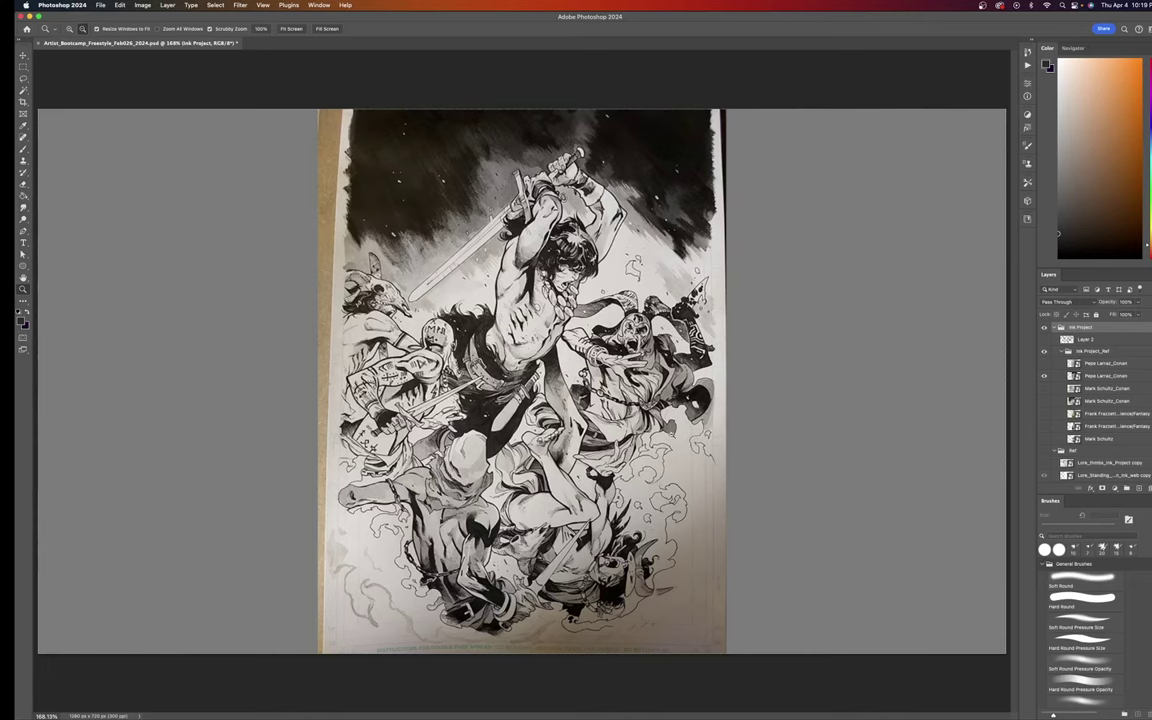
{"action": "left_click", "coordinate": [1044, 363]}
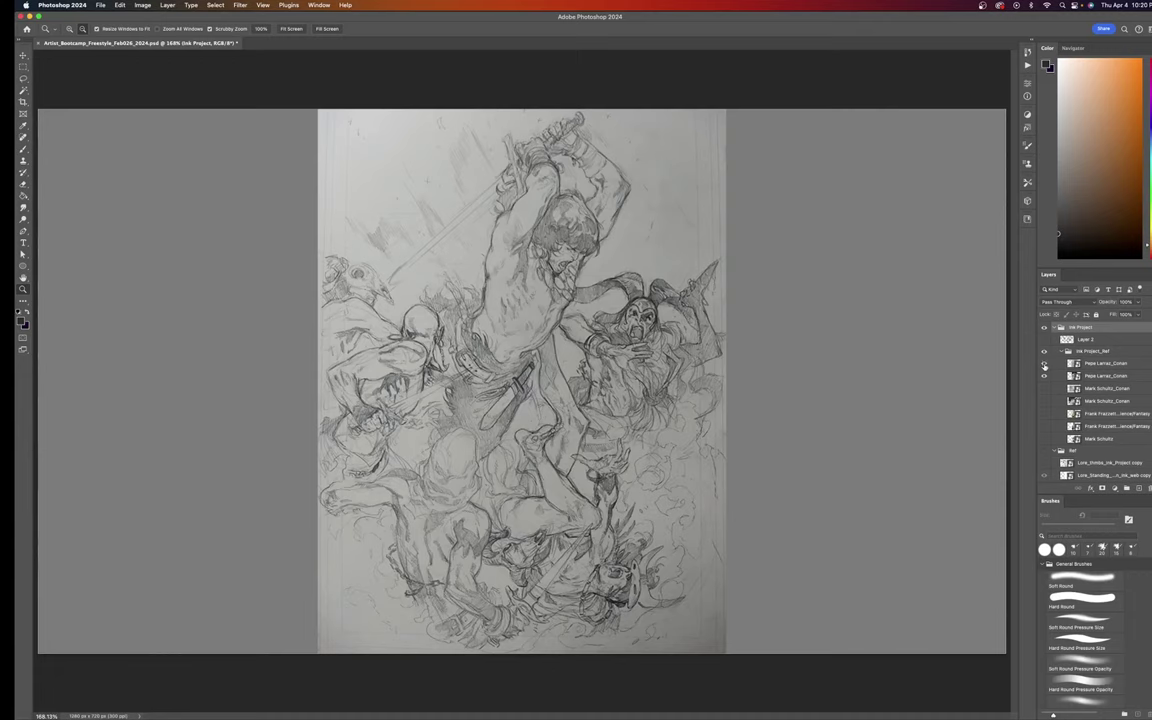
{"action": "left_click", "coordinate": [1044, 363]}
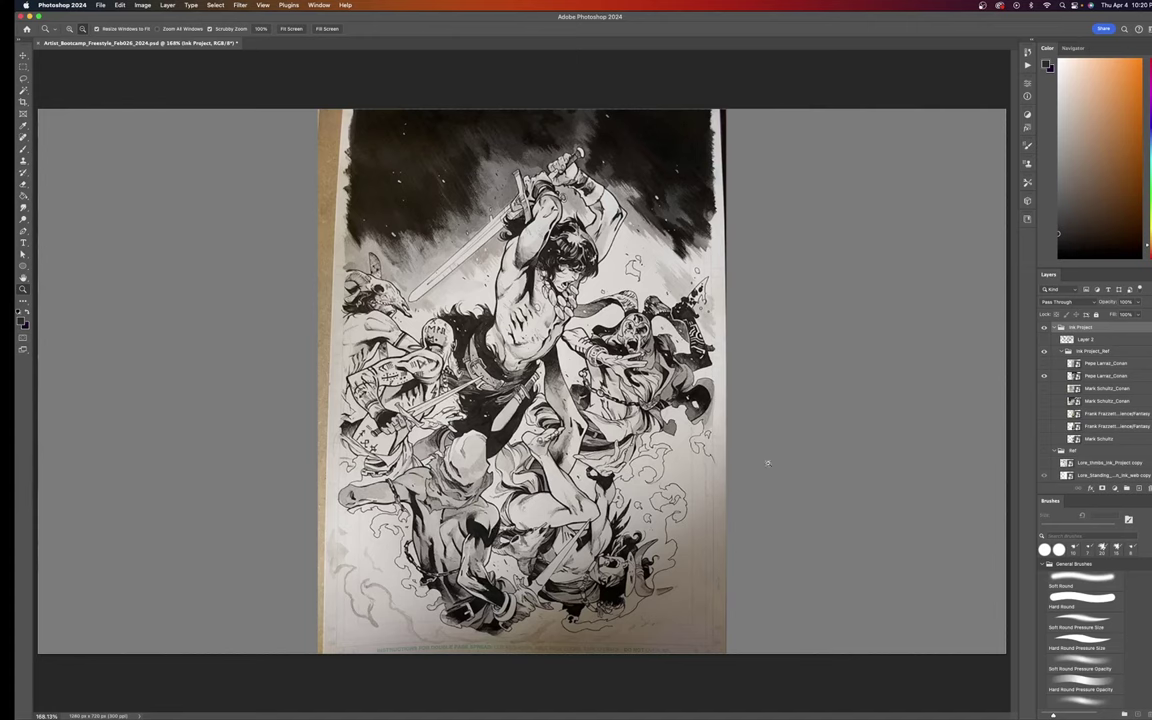
{"action": "left_click", "coordinate": [1043, 377]}
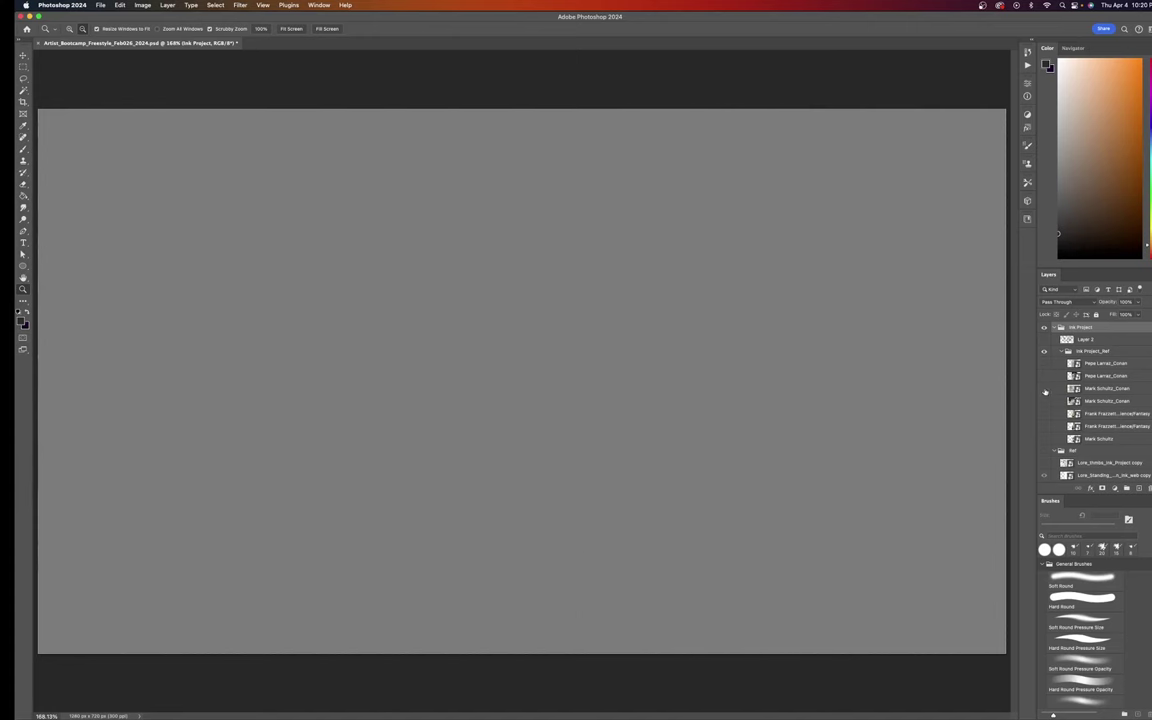
Examine the Mark Schultz Conan pencil drawing and its inked version one after the other, and leave both hidden
{"action": "left_click", "coordinate": [1044, 389]}
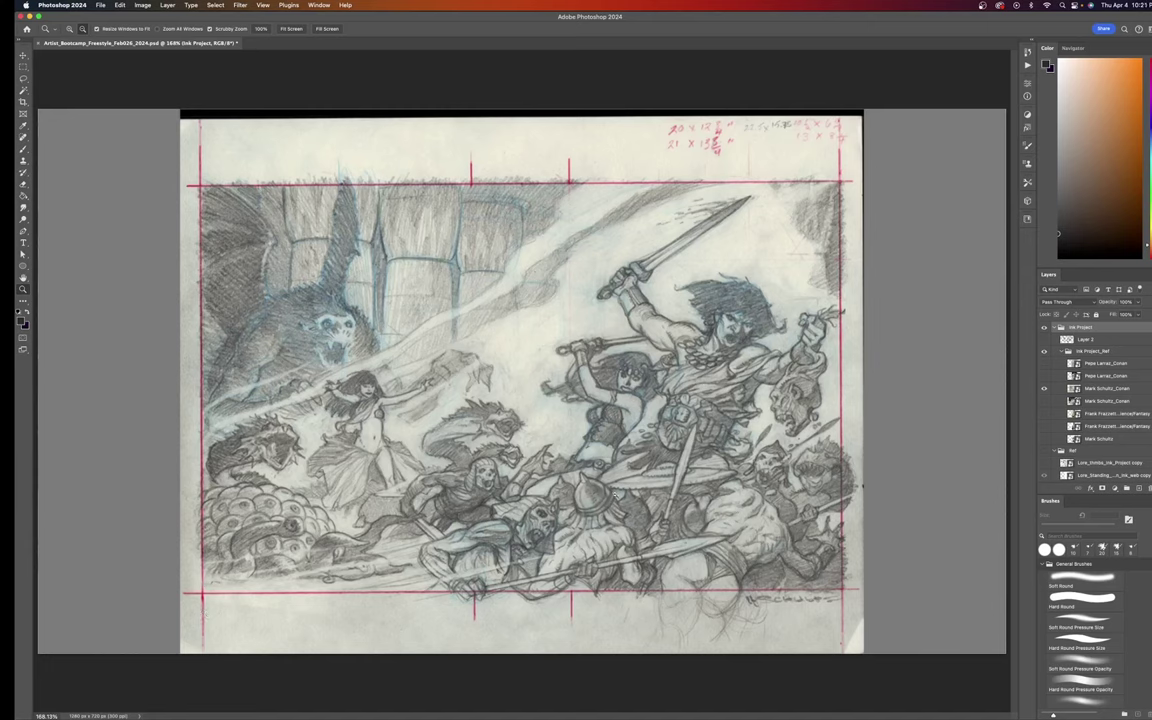
{"action": "left_click", "coordinate": [1044, 353]}
{"action": "left_click", "coordinate": [1044, 353]}
{"action": "left_click", "coordinate": [1044, 389]}
{"action": "left_click", "coordinate": [1043, 401]}
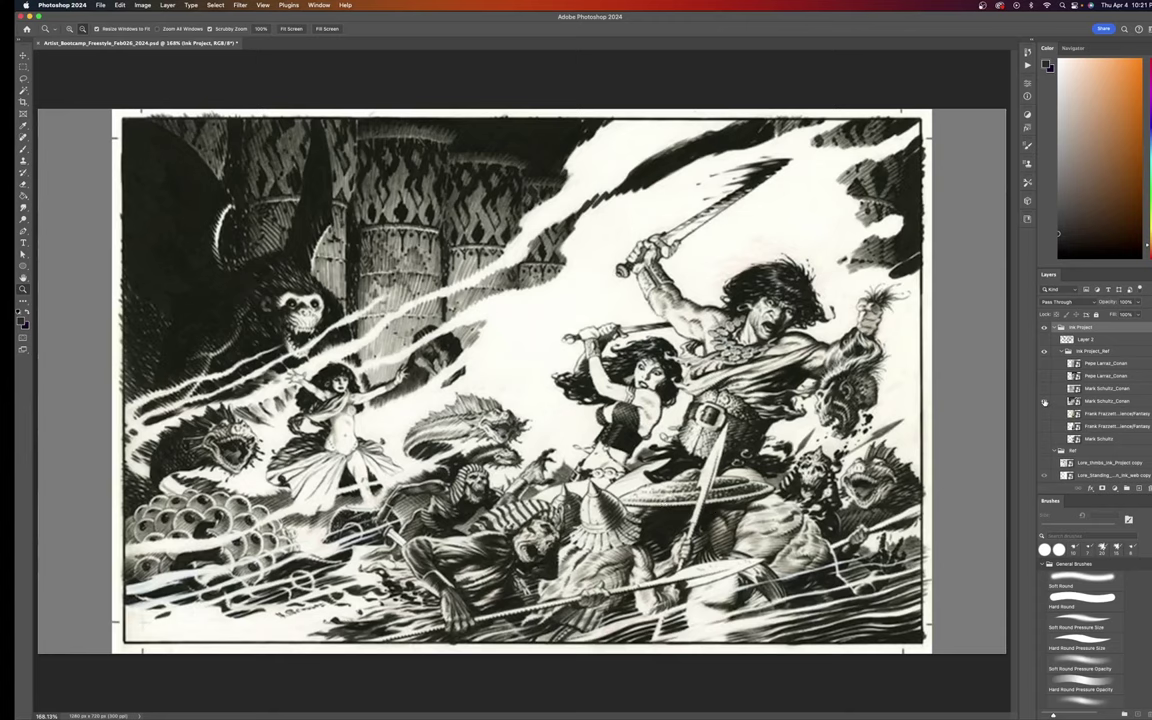
{"action": "left_click", "coordinate": [1044, 400]}
Display the first Frank Frazetta Weird Science/Fantasy reference for study and swap it for the second Frazetta layer
{"action": "left_click", "coordinate": [1044, 414]}
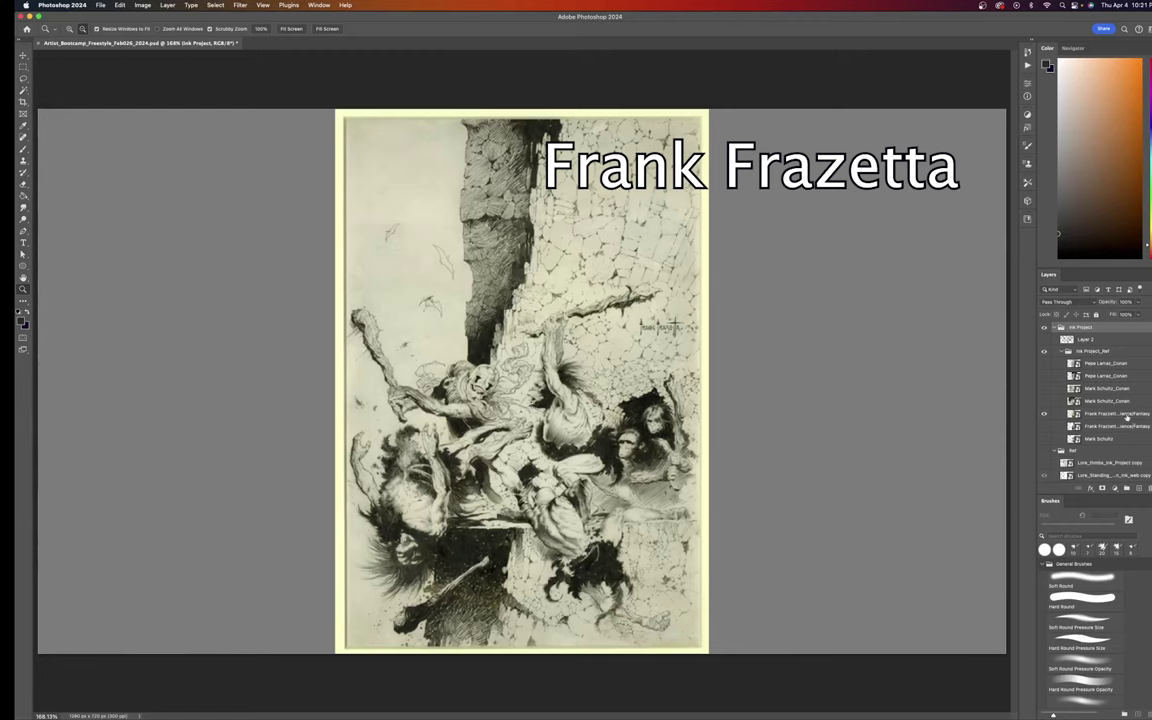
{"action": "left_click", "coordinate": [1110, 414]}
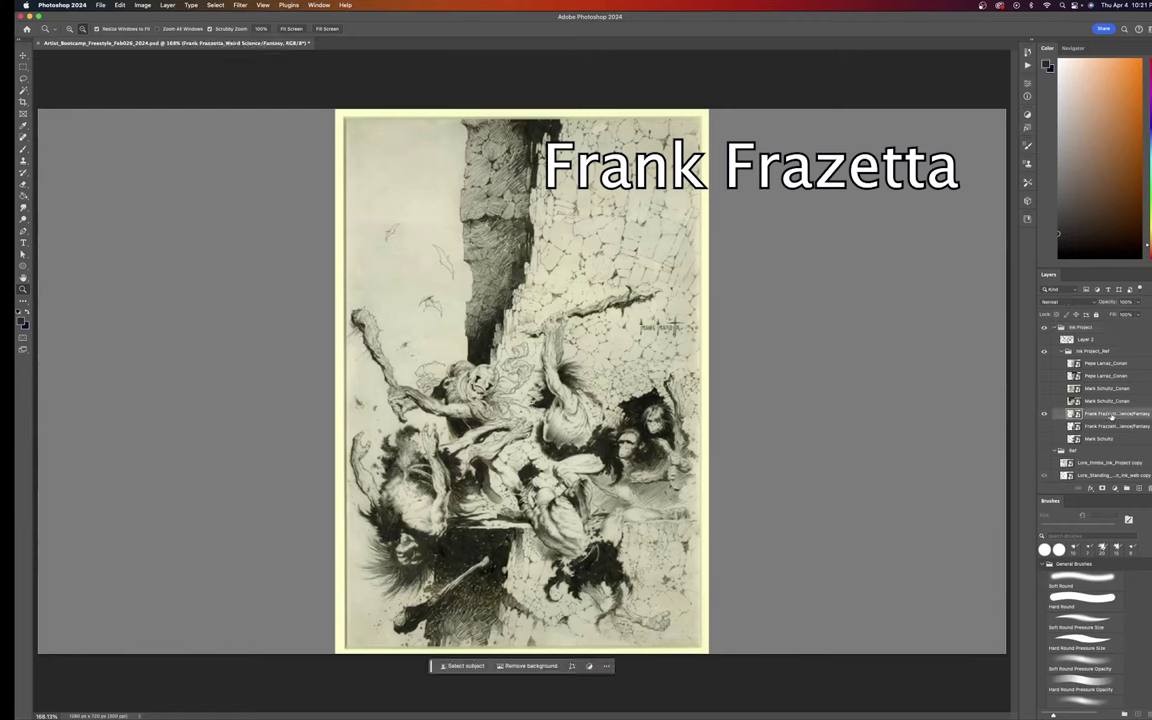
{"action": "double_click", "coordinate": [1110, 414]}
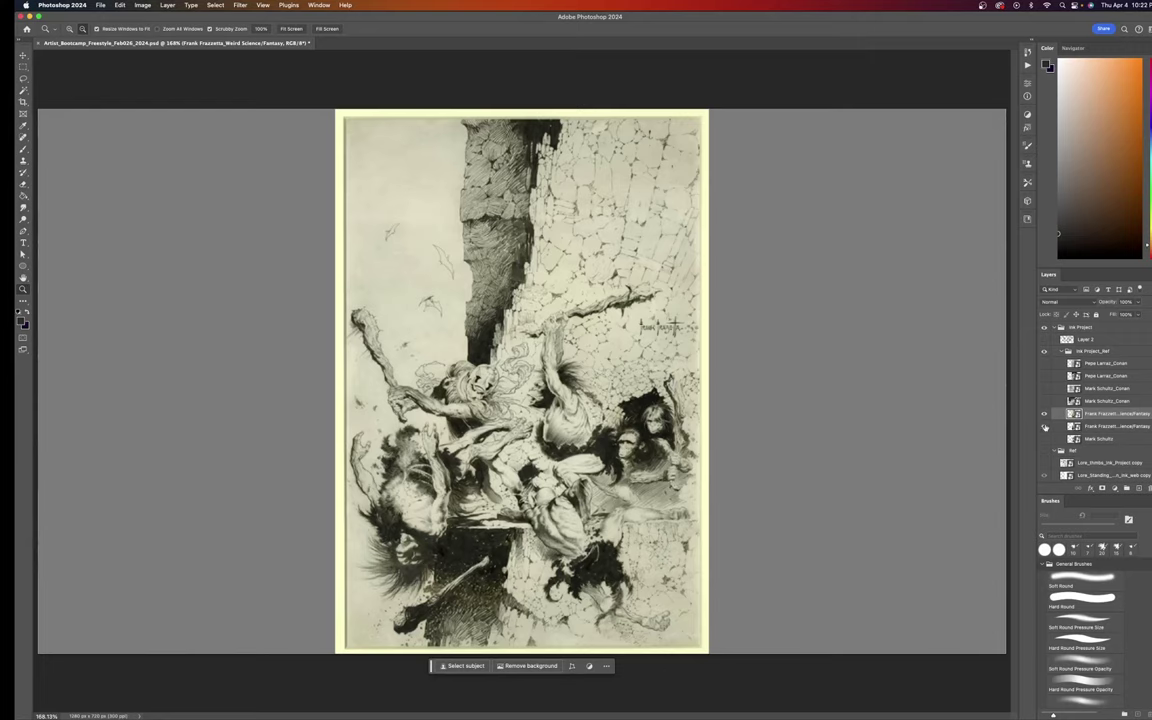
{"action": "left_click", "coordinate": [1044, 426]}
{"action": "left_click", "coordinate": [1044, 413]}
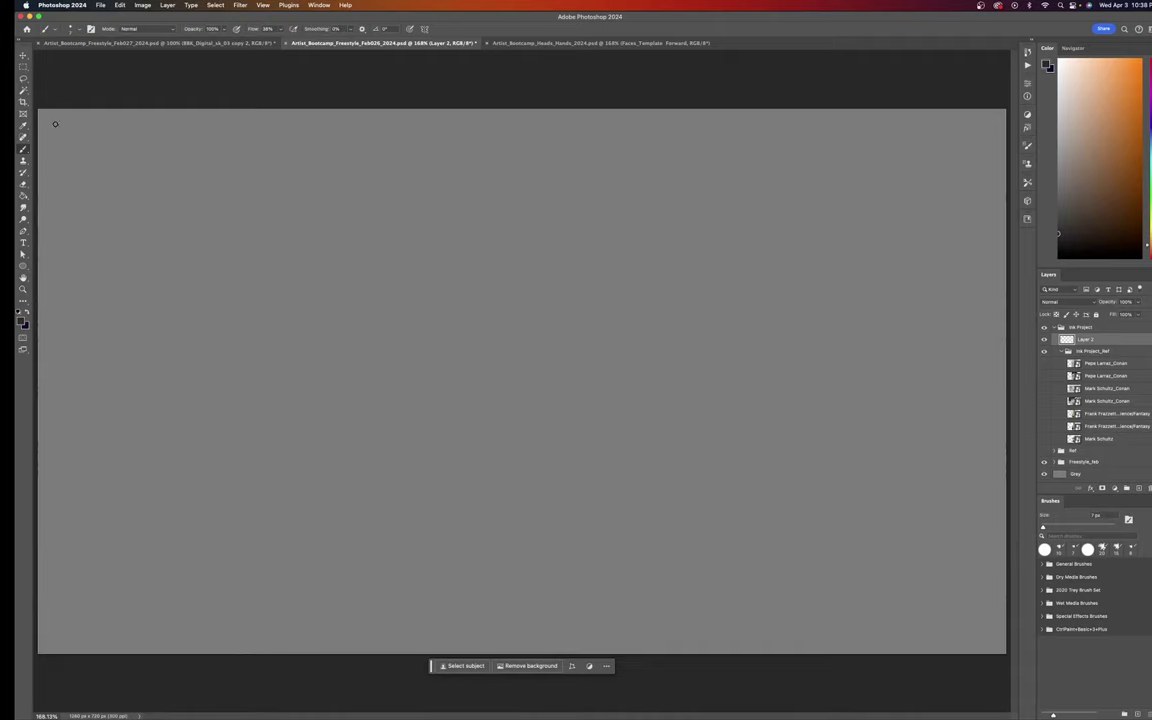
Handwrite the underlined title "Lore Ink Project" in the canvas's upper-left corner on Layer 2
{"action": "mouse_move", "coordinate": [45, 122]}
{"action": "left_mouse_down"}
{"action": "mouse_move", "coordinate": [53, 146]}
{"action": "mouse_move", "coordinate": [64, 138]}
{"action": "left_mouse_up"}
{"action": "mouse_move", "coordinate": [71, 131]}
{"action": "left_mouse_down"}
{"action": "mouse_move", "coordinate": [72, 146]}
{"action": "mouse_move", "coordinate": [79, 133]}
{"action": "mouse_move", "coordinate": [96, 142]}
{"action": "mouse_move", "coordinate": [122, 118]}
{"action": "left_mouse_up"}
{"action": "left_click_drag", "start_coordinate": [115, 120], "coordinate": [114, 146]}
{"action": "mouse_move", "coordinate": [108, 146]}
{"action": "left_mouse_down"}
{"action": "mouse_move", "coordinate": [149, 143]}
{"action": "mouse_move", "coordinate": [170, 118]}
{"action": "mouse_move", "coordinate": [183, 143]}
{"action": "mouse_move", "coordinate": [204, 146]}
{"action": "mouse_move", "coordinate": [196, 160]}
{"action": "mouse_move", "coordinate": [226, 147]}
{"action": "left_mouse_up"}
{"action": "mouse_move", "coordinate": [235, 115]}
{"action": "left_mouse_down"}
{"action": "mouse_move", "coordinate": [234, 146]}
{"action": "mouse_move", "coordinate": [246, 134]}
{"action": "left_mouse_up"}
{"action": "left_click_drag", "start_coordinate": [50, 146], "coordinate": [203, 140]}
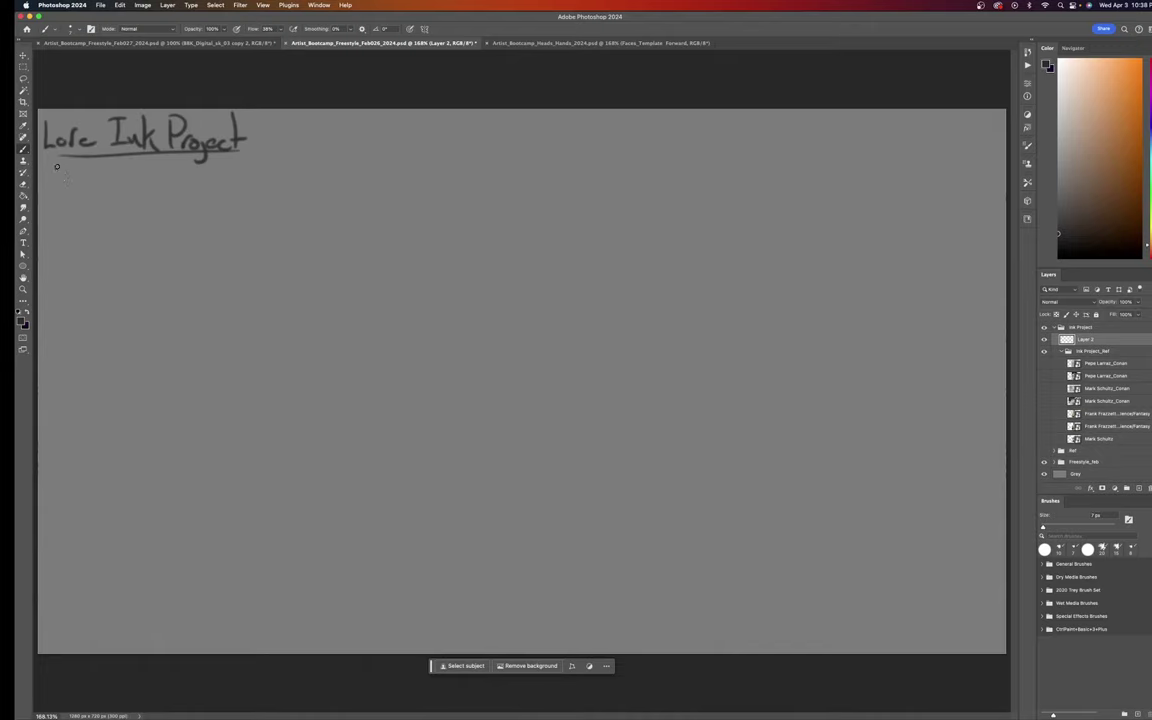
Handwrite the notes "Action/Fight" and "Multi Figures" on two lines beneath the project title
{"action": "mouse_move", "coordinate": [54, 160]}
{"action": "left_mouse_down"}
{"action": "mouse_move", "coordinate": [60, 190]}
{"action": "mouse_move", "coordinate": [93, 184]}
{"action": "mouse_move", "coordinate": [78, 161]}
{"action": "mouse_move", "coordinate": [74, 179]}
{"action": "mouse_move", "coordinate": [121, 186]}
{"action": "left_mouse_up"}
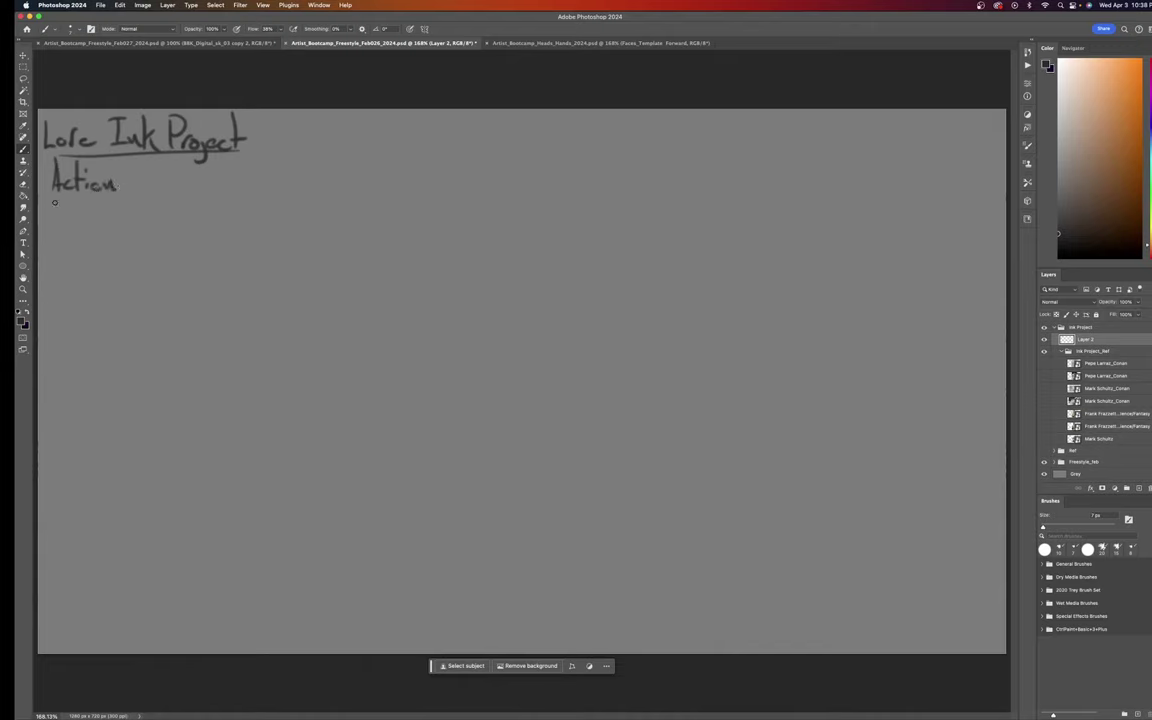
{"action": "mouse_move", "coordinate": [130, 170]}
{"action": "left_mouse_down"}
{"action": "mouse_move", "coordinate": [122, 190]}
{"action": "mouse_move", "coordinate": [140, 189]}
{"action": "mouse_move", "coordinate": [153, 168]}
{"action": "mouse_move", "coordinate": [157, 196]}
{"action": "mouse_move", "coordinate": [178, 190]}
{"action": "left_mouse_up"}
{"action": "left_click_drag", "start_coordinate": [183, 166], "coordinate": [190, 183]}
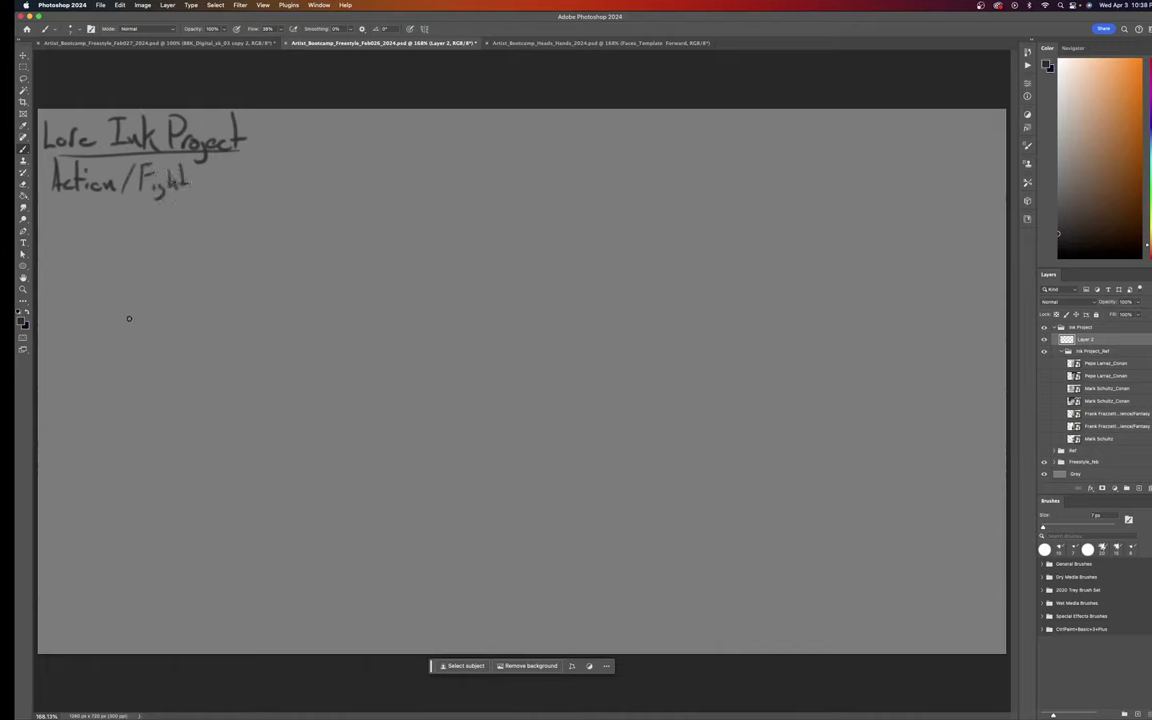
{"action": "mouse_move", "coordinate": [55, 201]}
{"action": "left_mouse_down"}
{"action": "mouse_move", "coordinate": [54, 217]}
{"action": "mouse_move", "coordinate": [94, 208]}
{"action": "left_mouse_up"}
{"action": "mouse_move", "coordinate": [95, 212]}
{"action": "left_mouse_down"}
{"action": "mouse_move", "coordinate": [110, 222]}
{"action": "mouse_move", "coordinate": [119, 200]}
{"action": "left_mouse_up"}
{"action": "left_click", "coordinate": [96, 206]}
{"action": "mouse_move", "coordinate": [111, 214]}
{"action": "left_mouse_down"}
{"action": "mouse_move", "coordinate": [126, 232]}
{"action": "mouse_move", "coordinate": [155, 214]}
{"action": "mouse_move", "coordinate": [174, 226]}
{"action": "left_mouse_up"}
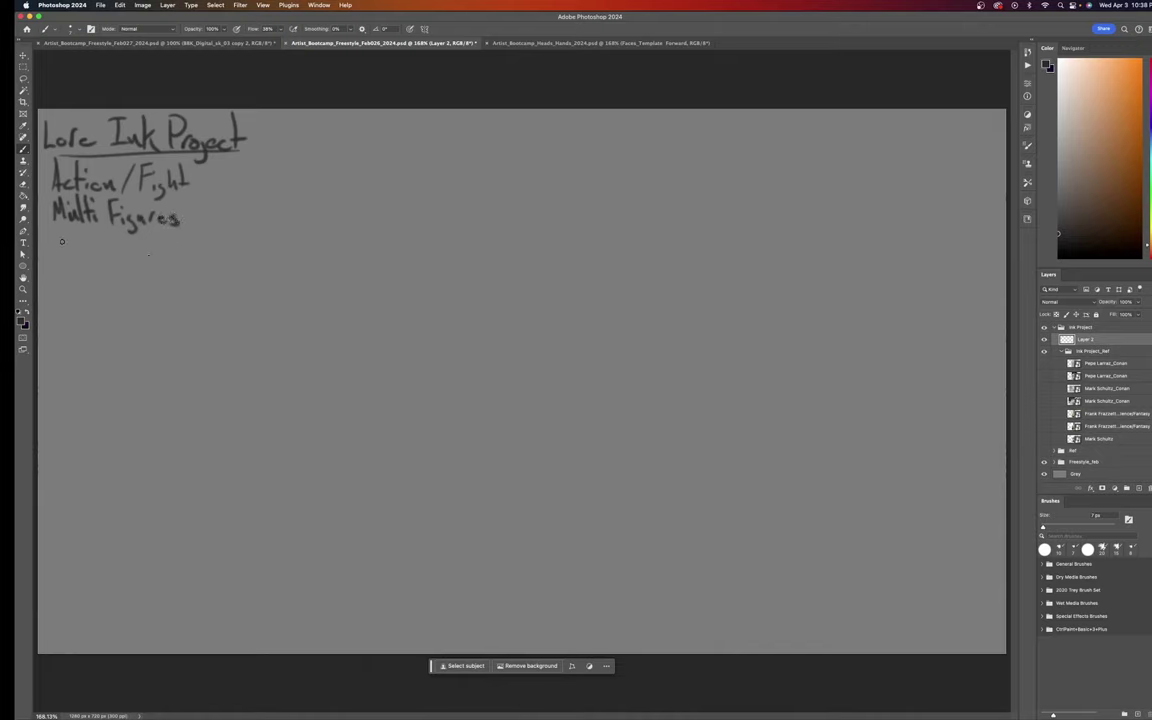
Handwrite the notes "Ink" and "11x17" on two lines below "Multi Figures"
{"action": "mouse_move", "coordinate": [55, 236]}
{"action": "left_mouse_down"}
{"action": "mouse_move", "coordinate": [54, 252]}
{"action": "mouse_move", "coordinate": [60, 235]}
{"action": "left_mouse_up"}
{"action": "left_click_drag", "start_coordinate": [50, 253], "coordinate": [77, 252]}
{"action": "left_click_drag", "start_coordinate": [83, 240], "coordinate": [95, 252]}
{"action": "mouse_move", "coordinate": [51, 265]}
{"action": "left_mouse_down"}
{"action": "mouse_move", "coordinate": [51, 288]}
{"action": "mouse_move", "coordinate": [95, 287]}
{"action": "left_mouse_up"}
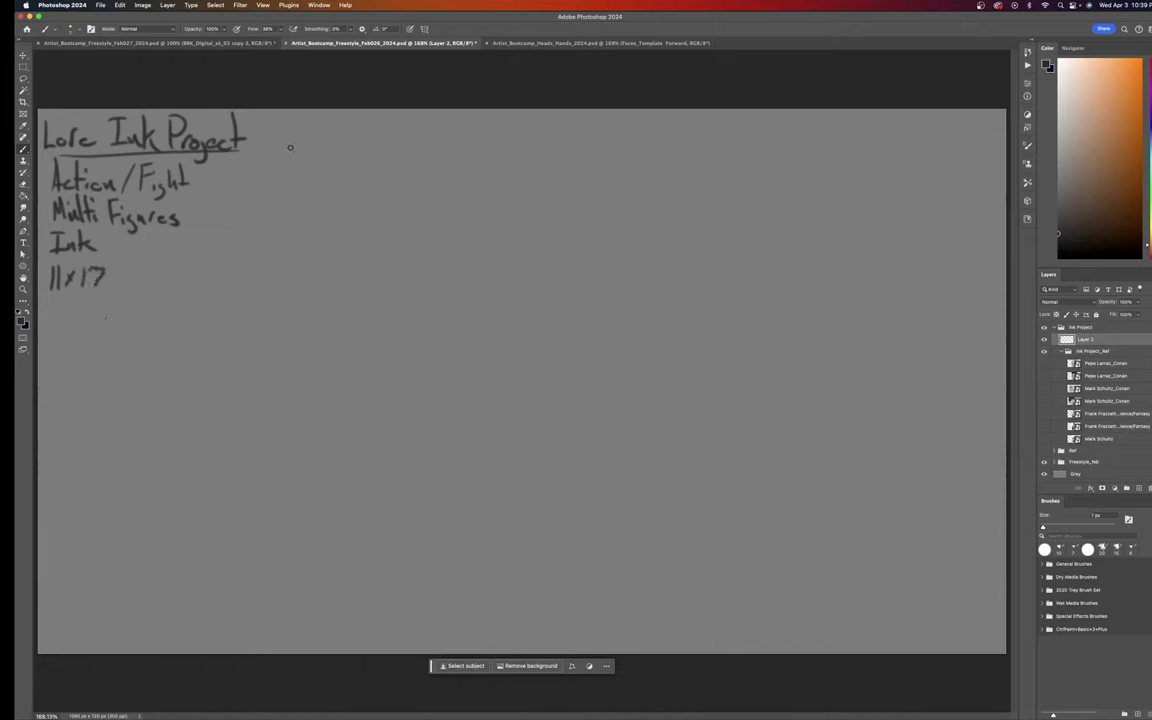
Sketch a small landscape frame and a small portrait frame side by side to the right of the project title
{"action": "left_click_drag", "start_coordinate": [283, 128], "coordinate": [283, 186]}
{"action": "mouse_move", "coordinate": [283, 131]}
{"action": "left_mouse_down"}
{"action": "mouse_move", "coordinate": [424, 147]}
{"action": "mouse_move", "coordinate": [386, 177]}
{"action": "left_mouse_up"}
{"action": "left_click_drag", "start_coordinate": [283, 186], "coordinate": [366, 188]}
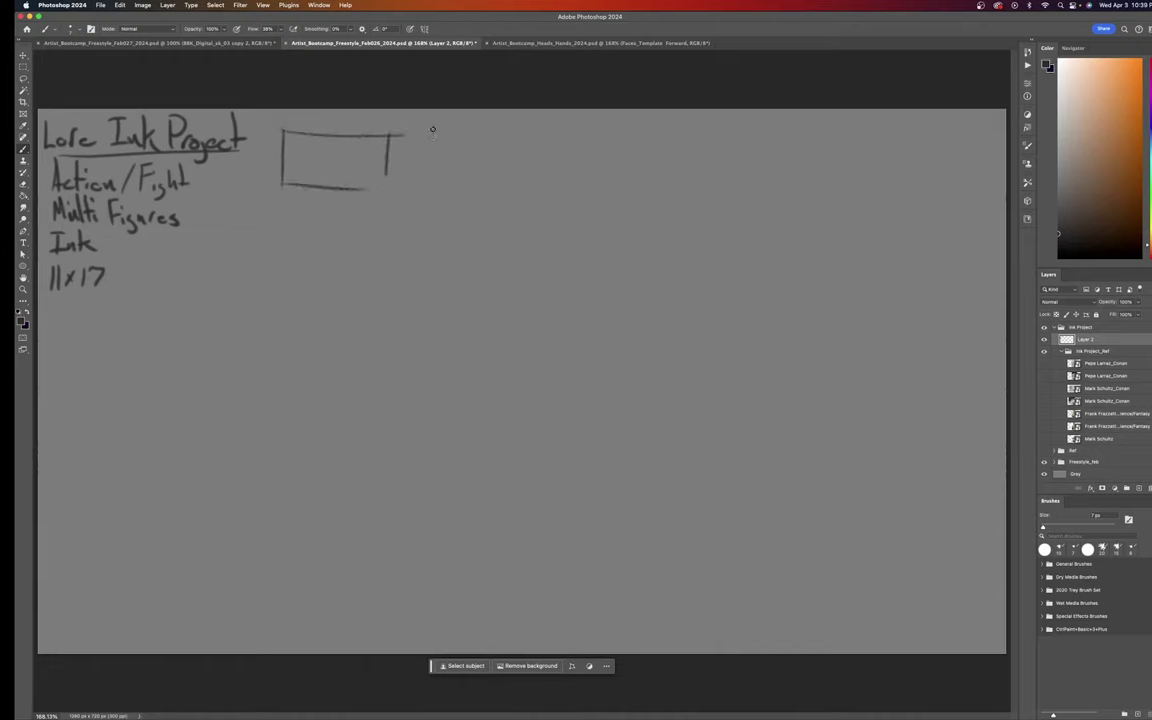
{"action": "left_click_drag", "start_coordinate": [430, 124], "coordinate": [424, 206]}
{"action": "mouse_move", "coordinate": [432, 121]}
{"action": "left_mouse_down"}
{"action": "mouse_move", "coordinate": [487, 125]}
{"action": "mouse_move", "coordinate": [495, 188]}
{"action": "mouse_move", "coordinate": [438, 193]}
{"action": "mouse_move", "coordinate": [478, 196]}
{"action": "left_mouse_up"}
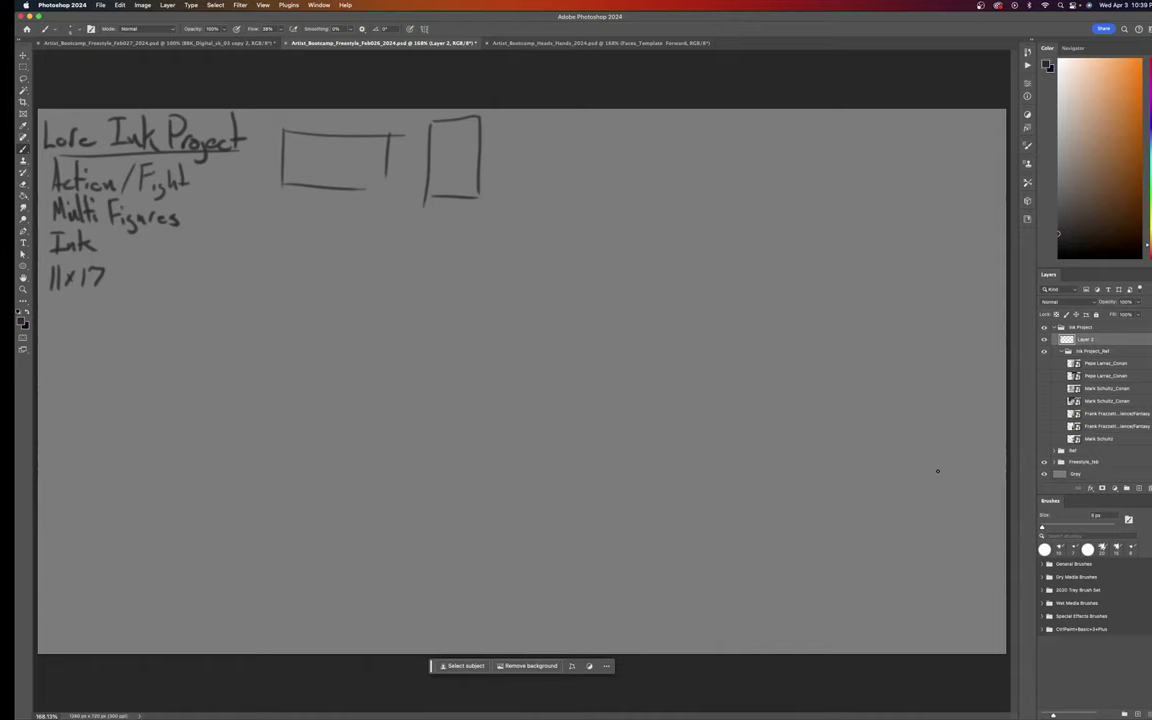
Choose the Hard Round brush and rough in a cluster of grappling stick figures below the landscape frame
{"action": "left_click", "coordinate": [1049, 565]}
{"action": "left_click", "coordinate": [1080, 598]}
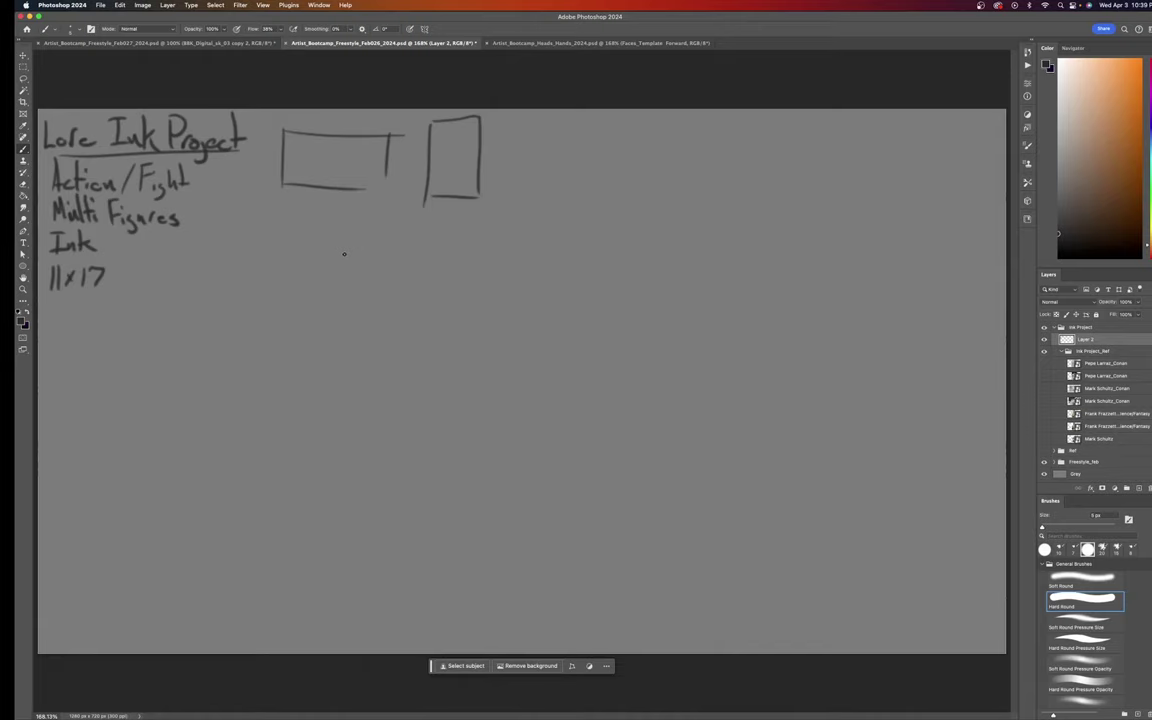
{"action": "left_click_drag", "start_coordinate": [338, 253], "coordinate": [343, 265]}
{"action": "mouse_move", "coordinate": [336, 266]}
{"action": "left_mouse_down"}
{"action": "mouse_move", "coordinate": [375, 276]}
{"action": "mouse_move", "coordinate": [362, 266]}
{"action": "mouse_move", "coordinate": [381, 284]}
{"action": "mouse_move", "coordinate": [338, 281]}
{"action": "mouse_move", "coordinate": [382, 272]}
{"action": "mouse_move", "coordinate": [393, 279]}
{"action": "mouse_move", "coordinate": [381, 286]}
{"action": "mouse_move", "coordinate": [411, 273]}
{"action": "mouse_move", "coordinate": [390, 293]}
{"action": "mouse_move", "coordinate": [428, 269]}
{"action": "left_mouse_up"}
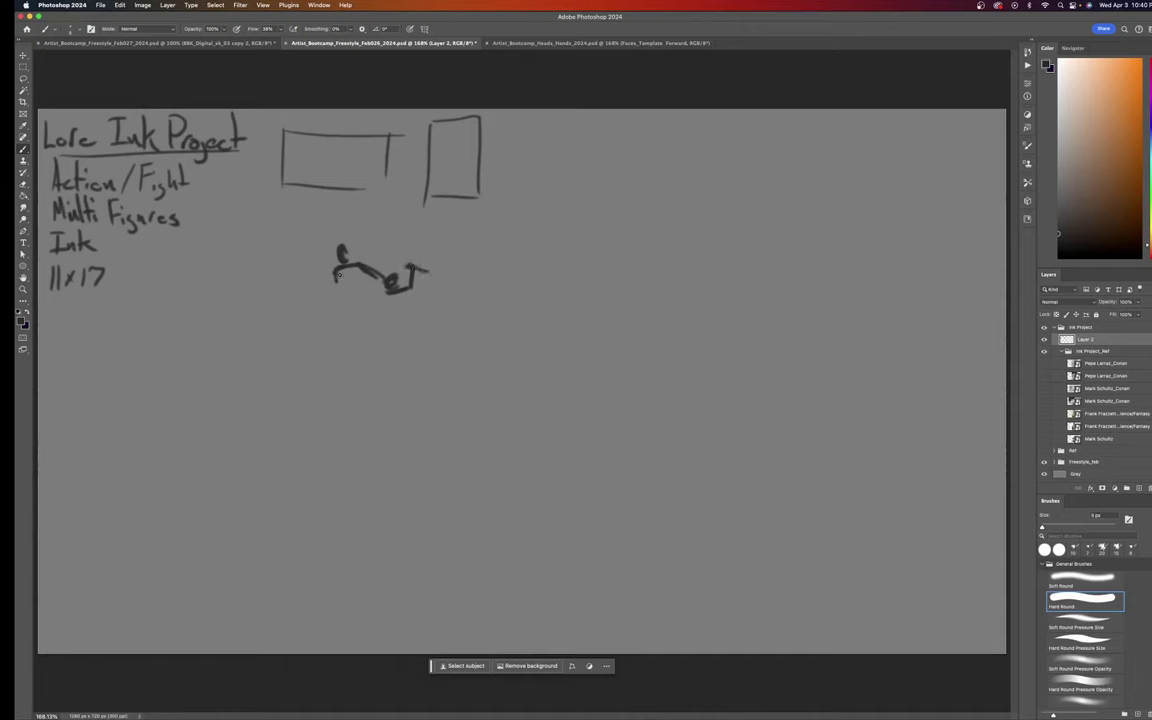
{"action": "mouse_move", "coordinate": [338, 268]}
{"action": "left_mouse_down"}
{"action": "mouse_move", "coordinate": [316, 292]}
{"action": "mouse_move", "coordinate": [329, 270]}
{"action": "mouse_move", "coordinate": [281, 311]}
{"action": "left_mouse_up"}
{"action": "mouse_move", "coordinate": [291, 283]}
{"action": "left_mouse_down"}
{"action": "mouse_move", "coordinate": [305, 318]}
{"action": "mouse_move", "coordinate": [292, 277]}
{"action": "mouse_move", "coordinate": [305, 261]}
{"action": "mouse_move", "coordinate": [306, 296]}
{"action": "mouse_move", "coordinate": [306, 284]}
{"action": "mouse_move", "coordinate": [284, 280]}
{"action": "mouse_move", "coordinate": [308, 285]}
{"action": "mouse_move", "coordinate": [290, 301]}
{"action": "mouse_move", "coordinate": [287, 283]}
{"action": "mouse_move", "coordinate": [302, 318]}
{"action": "mouse_move", "coordinate": [291, 313]}
{"action": "mouse_move", "coordinate": [308, 320]}
{"action": "mouse_move", "coordinate": [318, 304]}
{"action": "mouse_move", "coordinate": [337, 323]}
{"action": "mouse_move", "coordinate": [301, 324]}
{"action": "mouse_move", "coordinate": [379, 347]}
{"action": "mouse_move", "coordinate": [327, 345]}
{"action": "left_mouse_up"}
{"action": "left_click_drag", "start_coordinate": [359, 268], "coordinate": [354, 306]}
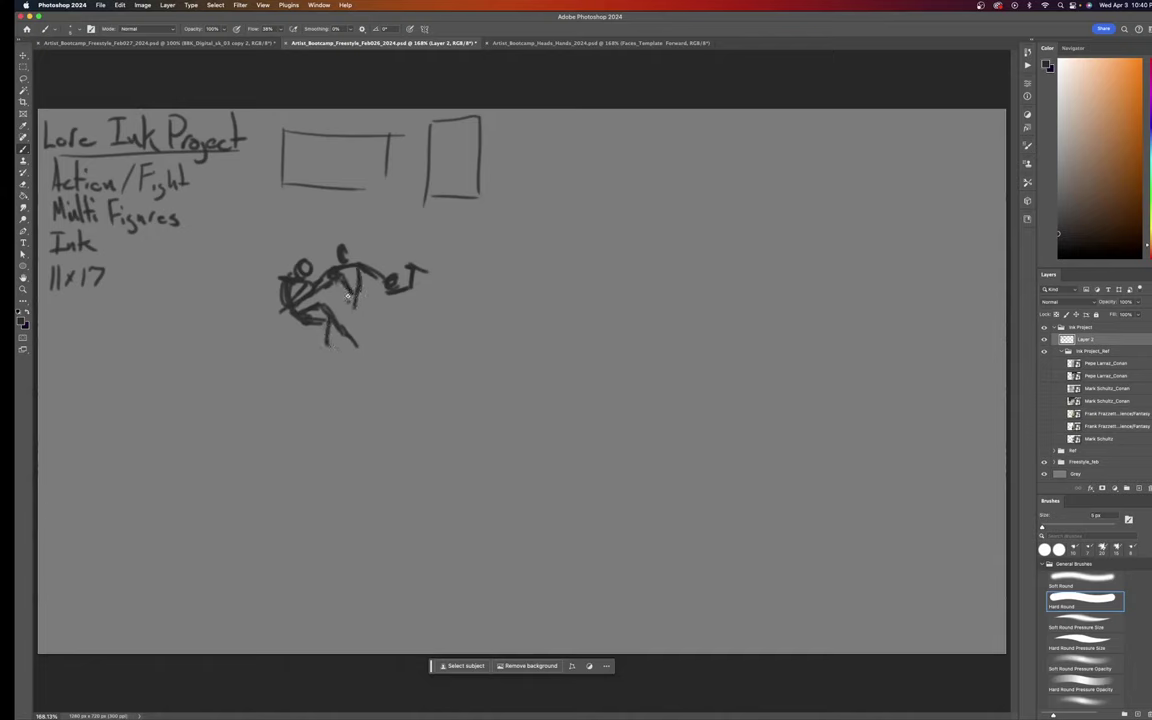
{"action": "mouse_move", "coordinate": [347, 297]}
{"action": "left_mouse_down"}
{"action": "mouse_move", "coordinate": [357, 344]}
{"action": "mouse_move", "coordinate": [363, 315]}
{"action": "mouse_move", "coordinate": [345, 324]}
{"action": "mouse_move", "coordinate": [366, 304]}
{"action": "mouse_move", "coordinate": [357, 319]}
{"action": "mouse_move", "coordinate": [344, 309]}
{"action": "mouse_move", "coordinate": [326, 349]}
{"action": "mouse_move", "coordinate": [356, 342]}
{"action": "mouse_move", "coordinate": [323, 366]}
{"action": "left_mouse_up"}
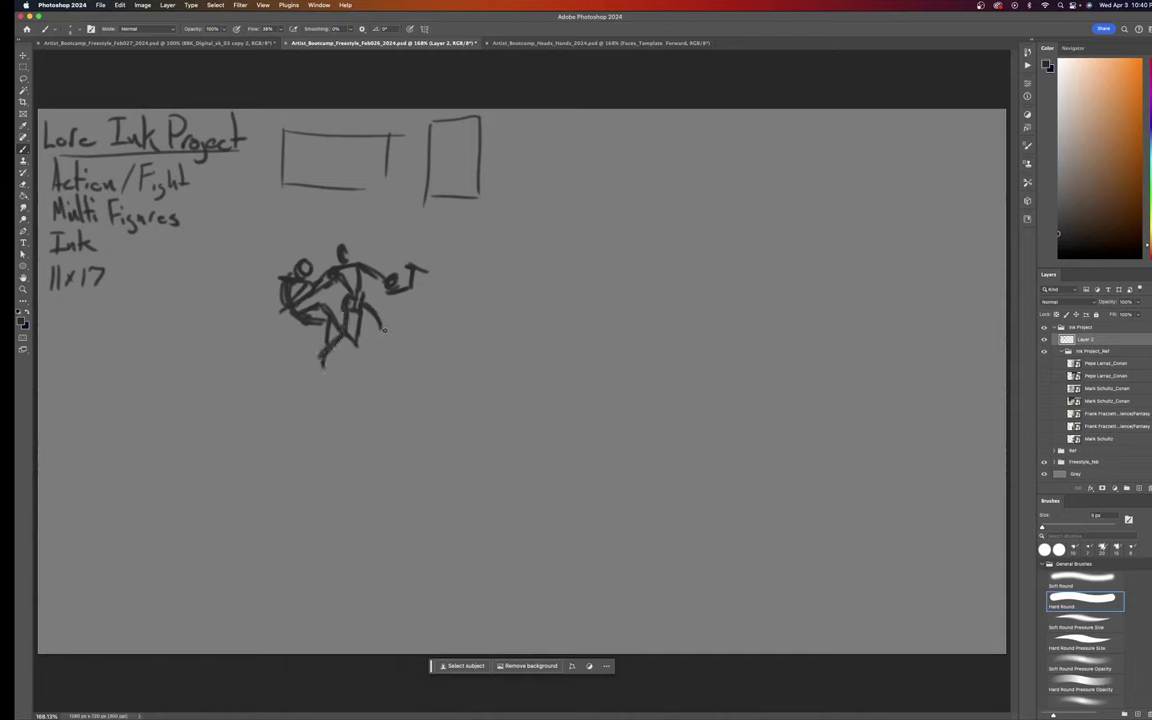
{"action": "mouse_move", "coordinate": [362, 328]}
{"action": "left_mouse_down"}
{"action": "mouse_move", "coordinate": [394, 324]}
{"action": "mouse_move", "coordinate": [407, 327]}
{"action": "mouse_move", "coordinate": [371, 307]}
{"action": "mouse_move", "coordinate": [387, 292]}
{"action": "mouse_move", "coordinate": [386, 322]}
{"action": "mouse_move", "coordinate": [389, 308]}
{"action": "mouse_move", "coordinate": [364, 326]}
{"action": "left_mouse_up"}
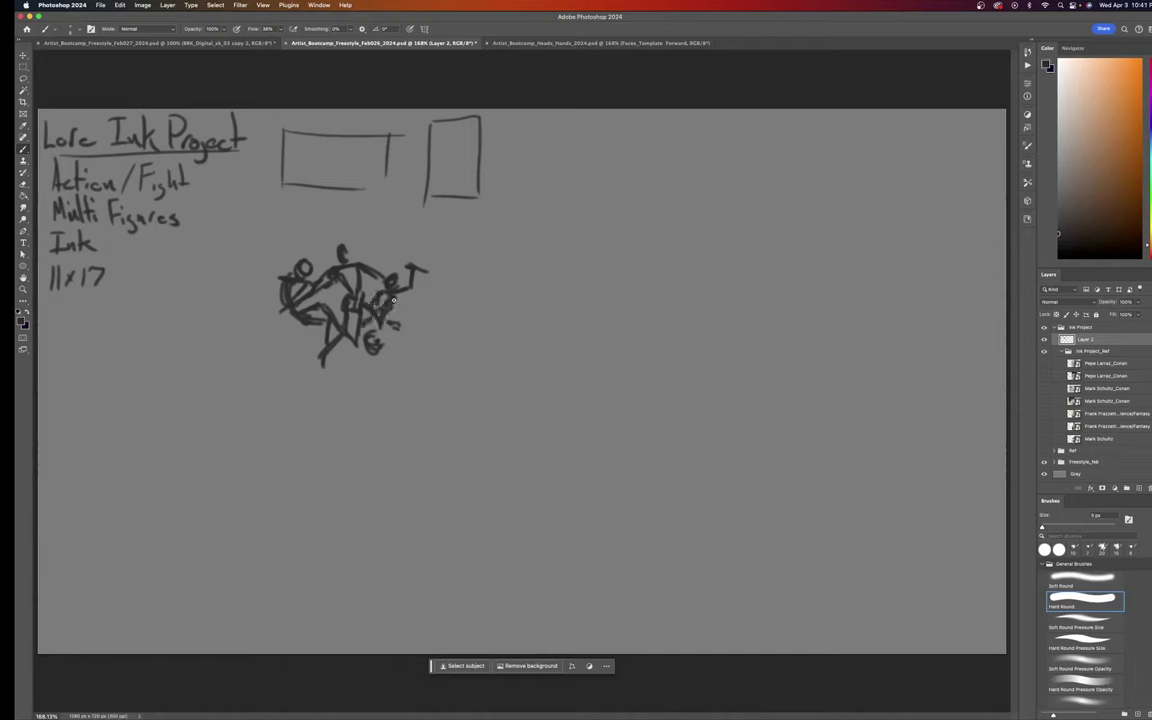
Add a lunging figure above and left of the grappling group and work up the fallen figure at its lower right
{"action": "left_click_drag", "start_coordinate": [314, 354], "coordinate": [324, 341]}
{"action": "mouse_move", "coordinate": [303, 212]}
{"action": "left_mouse_down"}
{"action": "mouse_move", "coordinate": [335, 246]}
{"action": "mouse_move", "coordinate": [283, 198]}
{"action": "mouse_move", "coordinate": [288, 213]}
{"action": "mouse_move", "coordinate": [287, 190]}
{"action": "mouse_move", "coordinate": [290, 219]}
{"action": "mouse_move", "coordinate": [283, 200]}
{"action": "mouse_move", "coordinate": [274, 213]}
{"action": "mouse_move", "coordinate": [292, 226]}
{"action": "mouse_move", "coordinate": [280, 223]}
{"action": "mouse_move", "coordinate": [309, 218]}
{"action": "mouse_move", "coordinate": [280, 228]}
{"action": "mouse_move", "coordinate": [308, 221]}
{"action": "mouse_move", "coordinate": [259, 232]}
{"action": "mouse_move", "coordinate": [278, 253]}
{"action": "mouse_move", "coordinate": [260, 252]}
{"action": "mouse_move", "coordinate": [287, 233]}
{"action": "mouse_move", "coordinate": [232, 252]}
{"action": "mouse_move", "coordinate": [268, 253]}
{"action": "left_mouse_up"}
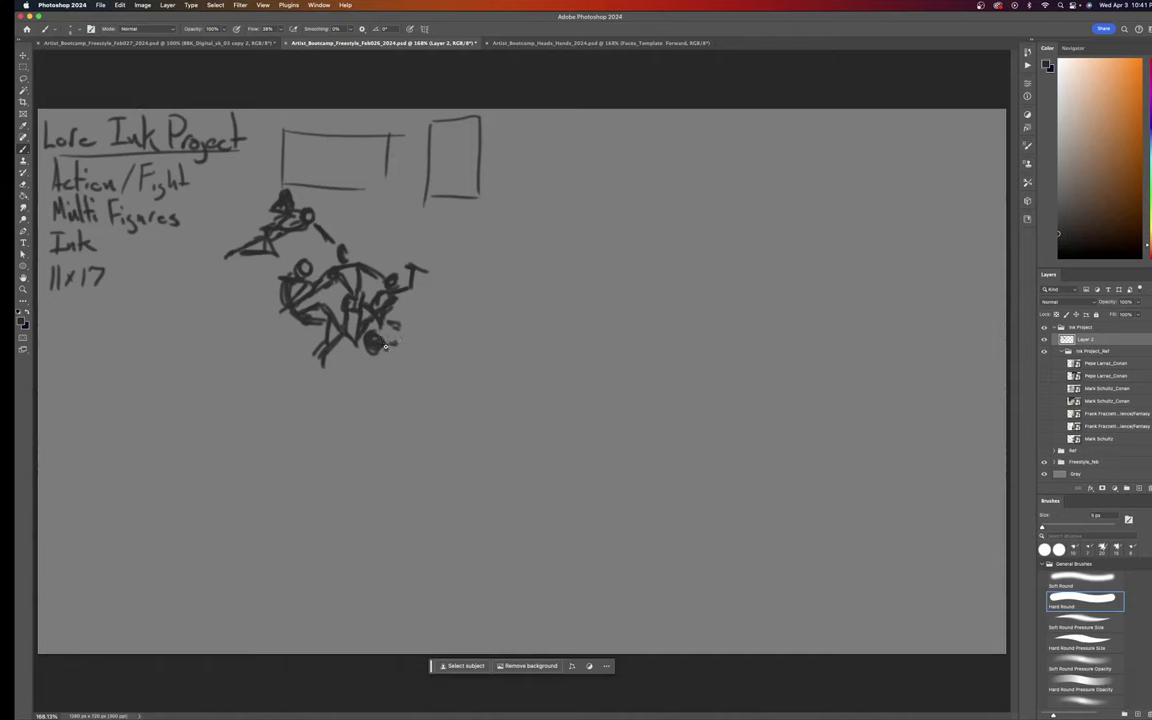
{"action": "mouse_move", "coordinate": [387, 348]}
{"action": "left_mouse_down"}
{"action": "mouse_move", "coordinate": [401, 347]}
{"action": "mouse_move", "coordinate": [376, 360]}
{"action": "mouse_move", "coordinate": [406, 339]}
{"action": "mouse_move", "coordinate": [400, 363]}
{"action": "left_mouse_up"}
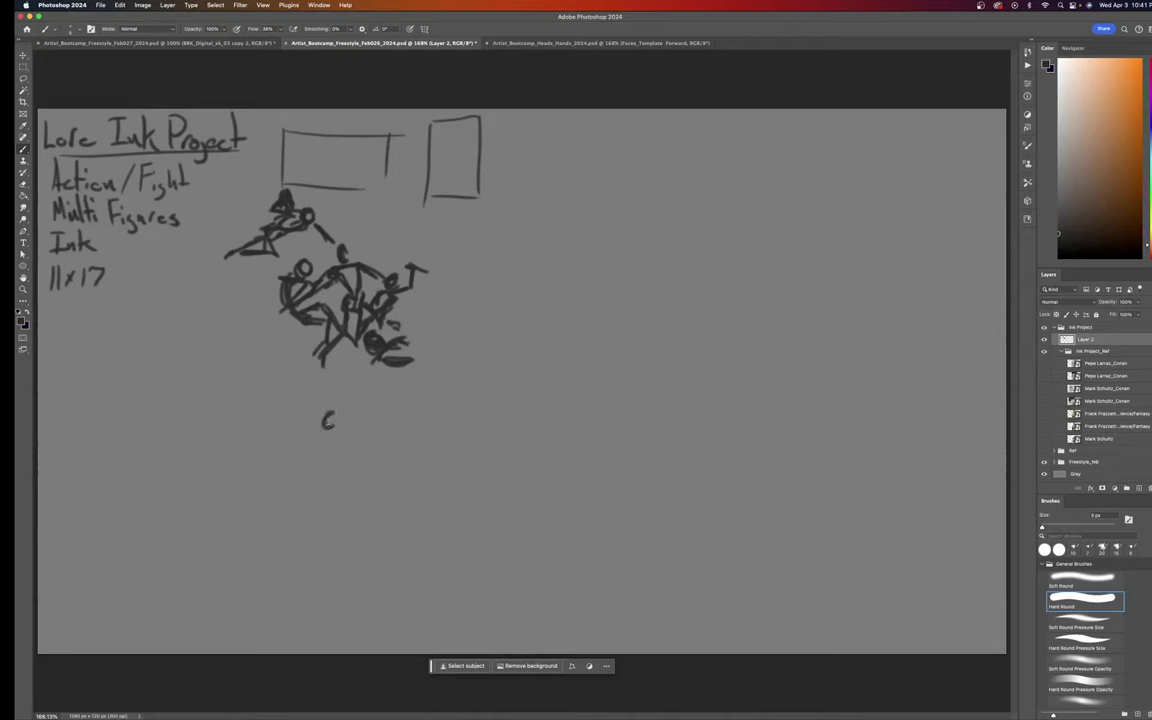
Sketch a second fight idea below the first, with a wide-stanced figure raising one arm above a fallen body
{"action": "left_click_drag", "start_coordinate": [318, 437], "coordinate": [385, 438]}
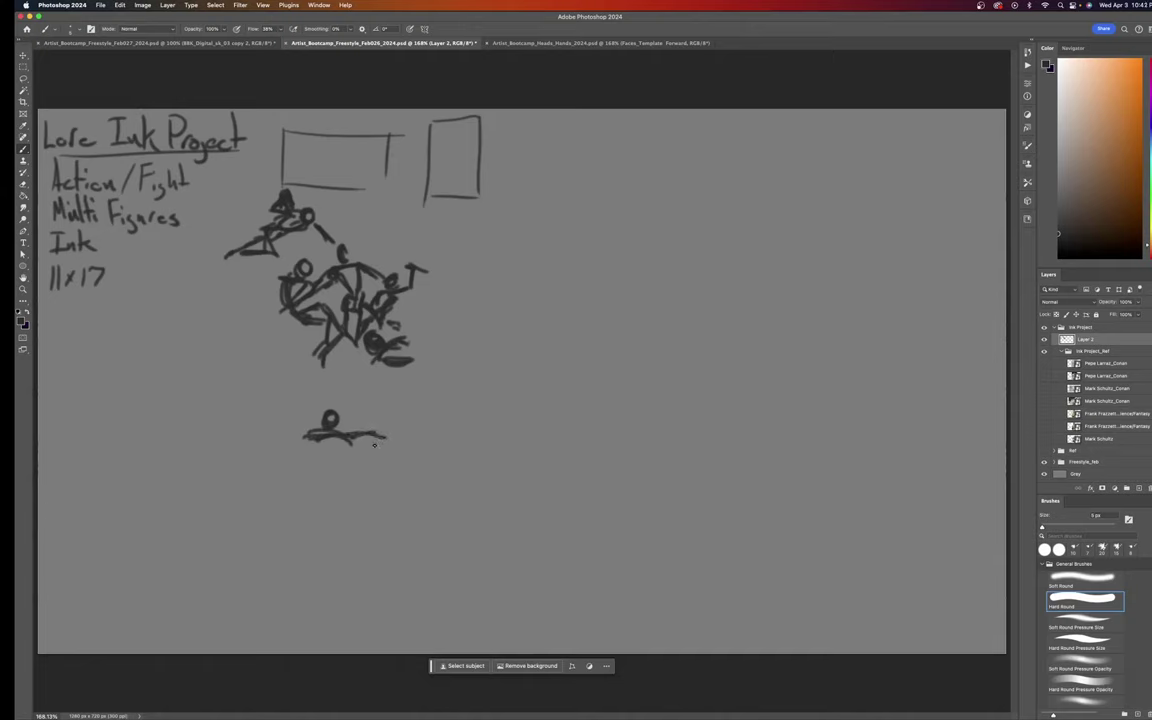
{"action": "mouse_move", "coordinate": [314, 434]}
{"action": "left_mouse_down"}
{"action": "mouse_move", "coordinate": [289, 440]}
{"action": "mouse_move", "coordinate": [298, 443]}
{"action": "left_mouse_up"}
{"action": "left_click_drag", "start_coordinate": [372, 436], "coordinate": [379, 404]}
{"action": "mouse_move", "coordinate": [330, 432]}
{"action": "left_mouse_down"}
{"action": "mouse_move", "coordinate": [292, 444]}
{"action": "mouse_move", "coordinate": [287, 458]}
{"action": "mouse_move", "coordinate": [348, 492]}
{"action": "left_mouse_up"}
{"action": "mouse_move", "coordinate": [298, 462]}
{"action": "left_mouse_down"}
{"action": "mouse_move", "coordinate": [301, 492]}
{"action": "mouse_move", "coordinate": [359, 497]}
{"action": "mouse_move", "coordinate": [368, 518]}
{"action": "mouse_move", "coordinate": [343, 505]}
{"action": "mouse_move", "coordinate": [318, 522]}
{"action": "mouse_move", "coordinate": [364, 507]}
{"action": "mouse_move", "coordinate": [357, 517]}
{"action": "mouse_move", "coordinate": [352, 506]}
{"action": "mouse_move", "coordinate": [376, 528]}
{"action": "mouse_move", "coordinate": [407, 509]}
{"action": "mouse_move", "coordinate": [265, 516]}
{"action": "mouse_move", "coordinate": [286, 495]}
{"action": "mouse_move", "coordinate": [262, 528]}
{"action": "left_mouse_up"}
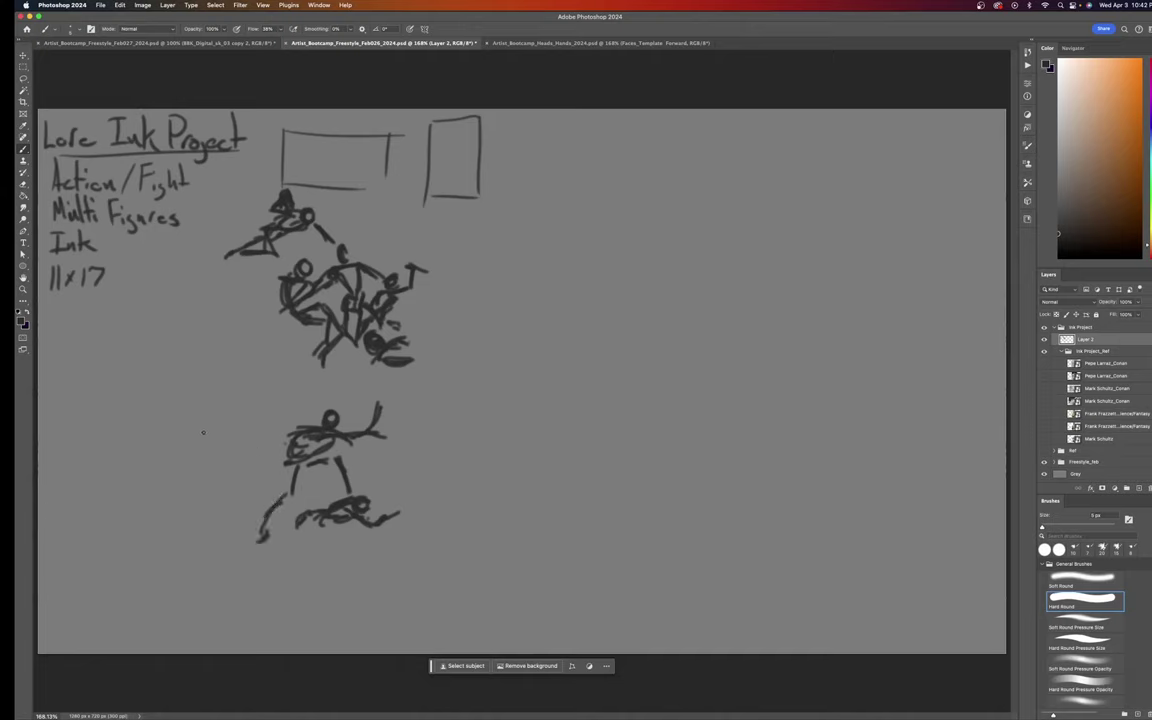
Flank the wide-stanced figure with a large arched form to its left and a standing figure to its right, adding ground marks between the figures
{"action": "mouse_move", "coordinate": [198, 442]}
{"action": "left_mouse_down"}
{"action": "mouse_move", "coordinate": [170, 462]}
{"action": "mouse_move", "coordinate": [236, 467]}
{"action": "mouse_move", "coordinate": [248, 500]}
{"action": "left_mouse_up"}
{"action": "left_click_drag", "start_coordinate": [153, 457], "coordinate": [149, 481]}
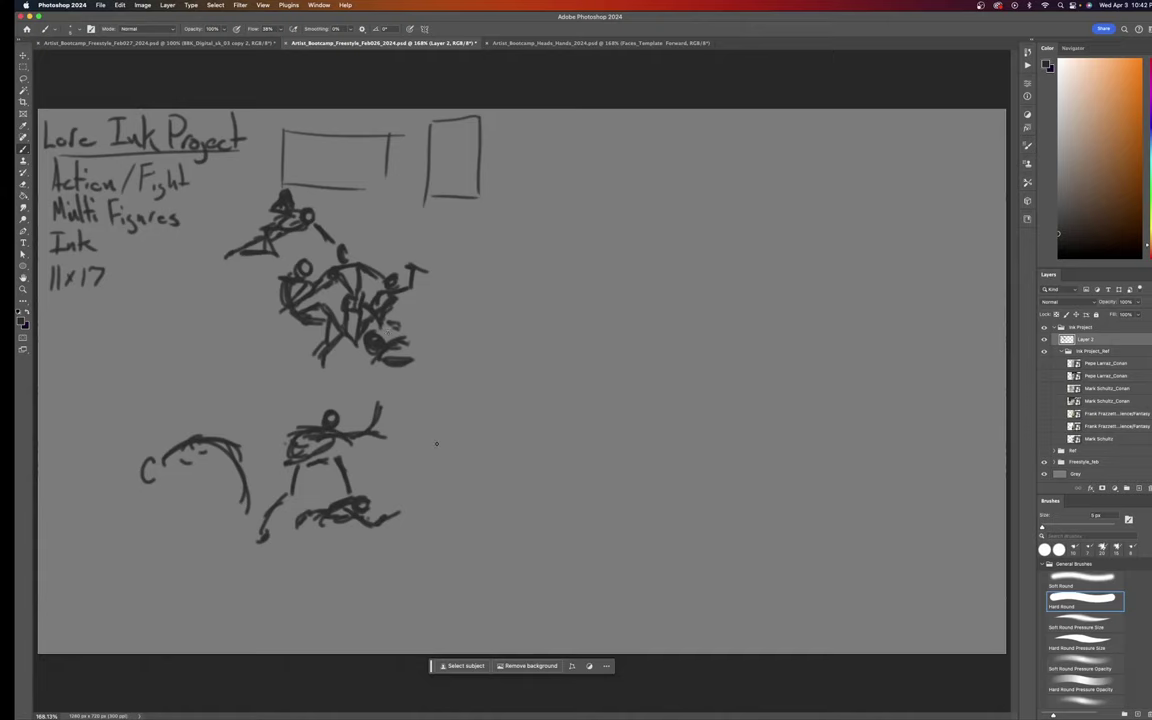
{"action": "mouse_move", "coordinate": [446, 433]}
{"action": "left_mouse_down"}
{"action": "mouse_move", "coordinate": [438, 462]}
{"action": "mouse_move", "coordinate": [470, 455]}
{"action": "mouse_move", "coordinate": [446, 457]}
{"action": "mouse_move", "coordinate": [468, 465]}
{"action": "mouse_move", "coordinate": [444, 462]}
{"action": "mouse_move", "coordinate": [455, 478]}
{"action": "mouse_move", "coordinate": [438, 461]}
{"action": "mouse_move", "coordinate": [481, 466]}
{"action": "mouse_move", "coordinate": [453, 499]}
{"action": "mouse_move", "coordinate": [469, 491]}
{"action": "mouse_move", "coordinate": [481, 504]}
{"action": "mouse_move", "coordinate": [452, 506]}
{"action": "mouse_move", "coordinate": [467, 515]}
{"action": "mouse_move", "coordinate": [461, 537]}
{"action": "mouse_move", "coordinate": [478, 521]}
{"action": "mouse_move", "coordinate": [474, 512]}
{"action": "mouse_move", "coordinate": [466, 544]}
{"action": "mouse_move", "coordinate": [418, 540]}
{"action": "left_mouse_up"}
{"action": "mouse_move", "coordinate": [453, 444]}
{"action": "left_mouse_down"}
{"action": "mouse_move", "coordinate": [463, 449]}
{"action": "mouse_move", "coordinate": [434, 442]}
{"action": "mouse_move", "coordinate": [449, 430]}
{"action": "mouse_move", "coordinate": [457, 442]}
{"action": "left_mouse_up"}
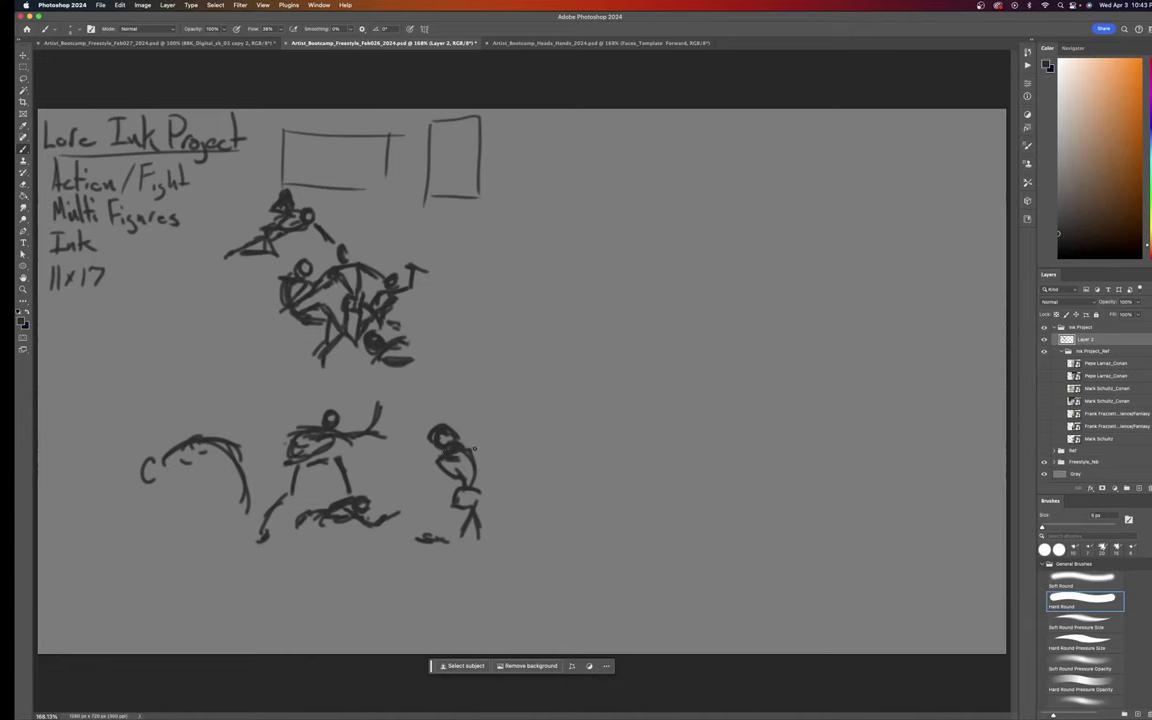
{"action": "mouse_move", "coordinate": [458, 447]}
{"action": "left_mouse_down"}
{"action": "mouse_move", "coordinate": [487, 455]}
{"action": "mouse_move", "coordinate": [437, 453]}
{"action": "left_mouse_up"}
{"action": "mouse_move", "coordinate": [464, 498]}
{"action": "left_mouse_down"}
{"action": "mouse_move", "coordinate": [436, 529]}
{"action": "mouse_move", "coordinate": [457, 503]}
{"action": "mouse_move", "coordinate": [457, 516]}
{"action": "mouse_move", "coordinate": [473, 505]}
{"action": "mouse_move", "coordinate": [439, 539]}
{"action": "mouse_move", "coordinate": [476, 518]}
{"action": "mouse_move", "coordinate": [474, 537]}
{"action": "mouse_move", "coordinate": [426, 521]}
{"action": "mouse_move", "coordinate": [375, 535]}
{"action": "left_mouse_up"}
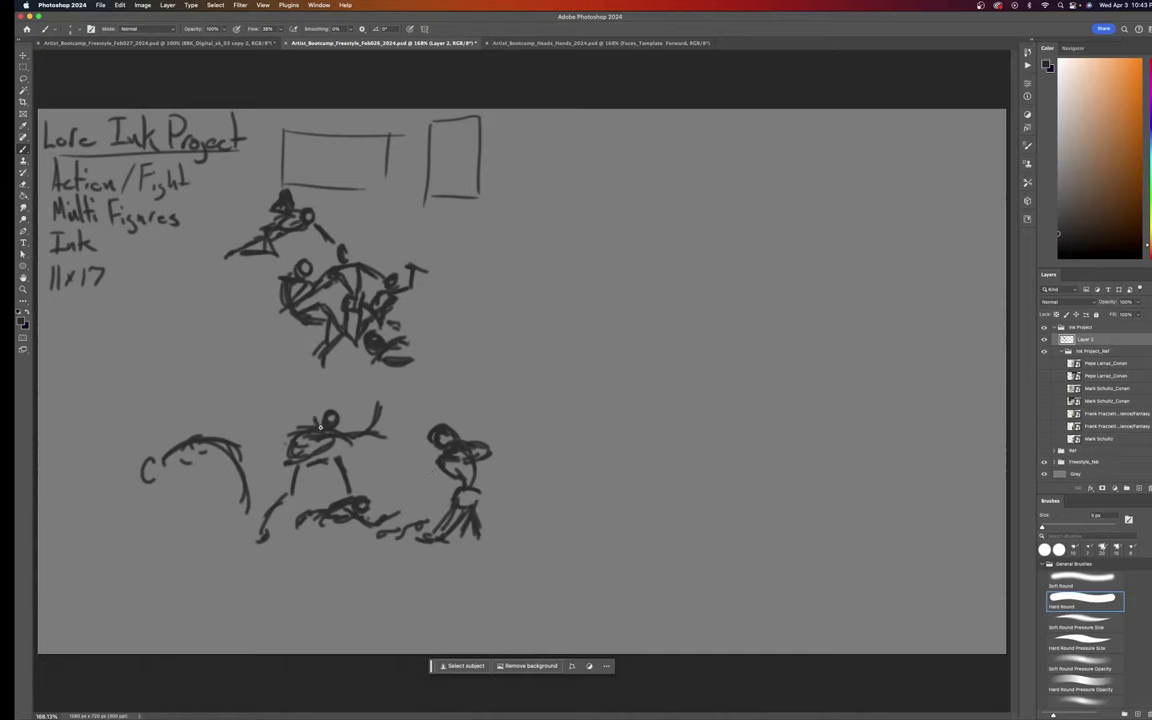
Rough in a second head and a pair of raised arms behind the wide-stanced figure in the lower fight idea
{"action": "mouse_move", "coordinate": [315, 419]}
{"action": "left_mouse_down"}
{"action": "mouse_move", "coordinate": [349, 409]}
{"action": "mouse_move", "coordinate": [348, 420]}
{"action": "mouse_move", "coordinate": [355, 379]}
{"action": "mouse_move", "coordinate": [358, 396]}
{"action": "left_mouse_up"}
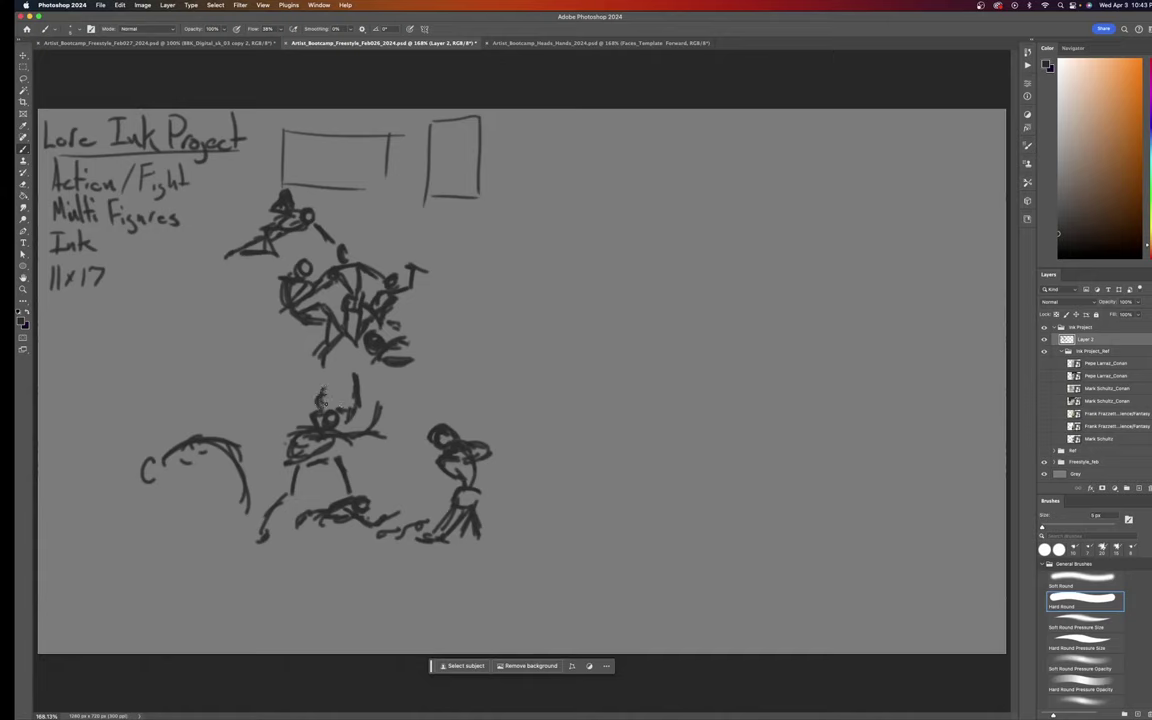
{"action": "mouse_move", "coordinate": [310, 407]}
{"action": "left_mouse_down"}
{"action": "mouse_move", "coordinate": [286, 429]}
{"action": "mouse_move", "coordinate": [309, 409]}
{"action": "mouse_move", "coordinate": [299, 438]}
{"action": "mouse_move", "coordinate": [308, 405]}
{"action": "mouse_move", "coordinate": [297, 436]}
{"action": "mouse_move", "coordinate": [321, 425]}
{"action": "mouse_move", "coordinate": [281, 459]}
{"action": "mouse_move", "coordinate": [288, 420]}
{"action": "mouse_move", "coordinate": [266, 422]}
{"action": "mouse_move", "coordinate": [276, 437]}
{"action": "mouse_move", "coordinate": [269, 426]}
{"action": "mouse_move", "coordinate": [289, 429]}
{"action": "mouse_move", "coordinate": [246, 407]}
{"action": "mouse_move", "coordinate": [261, 424]}
{"action": "mouse_move", "coordinate": [233, 419]}
{"action": "mouse_move", "coordinate": [266, 411]}
{"action": "left_mouse_up"}
{"action": "mouse_move", "coordinate": [252, 394]}
{"action": "left_mouse_down"}
{"action": "mouse_move", "coordinate": [264, 408]}
{"action": "mouse_move", "coordinate": [227, 397]}
{"action": "mouse_move", "coordinate": [231, 415]}
{"action": "left_mouse_up"}
{"action": "left_click_drag", "start_coordinate": [223, 379], "coordinate": [250, 428]}
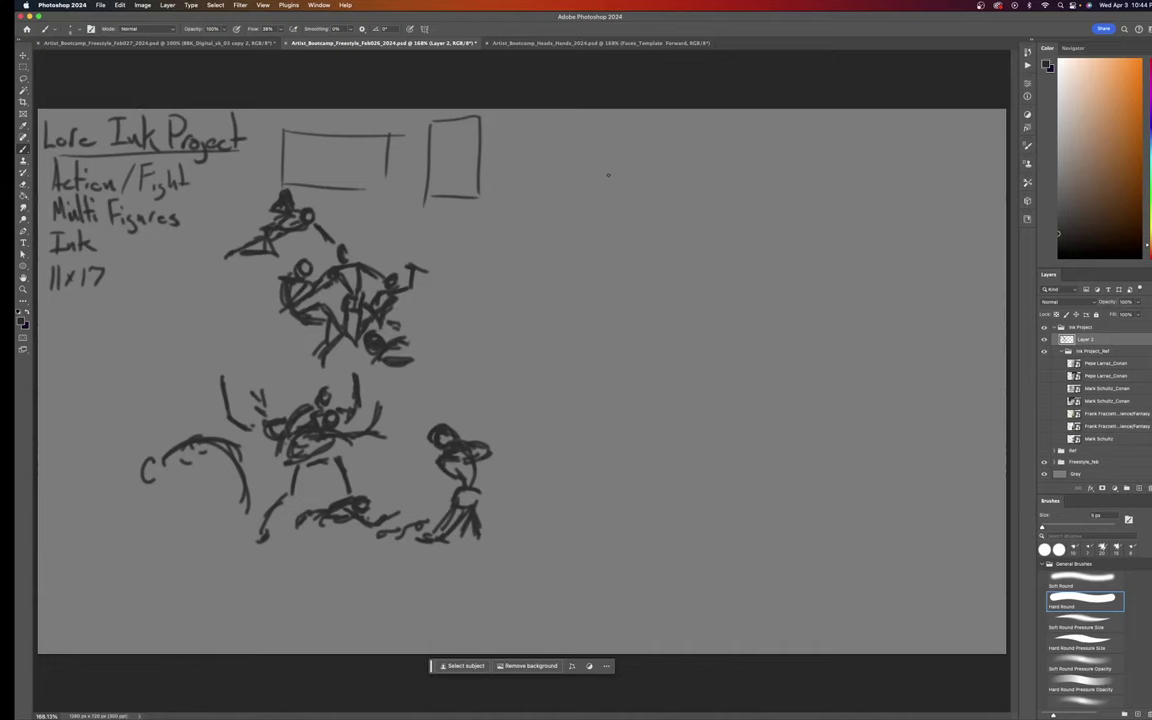
Start a third fight idea in the empty area right of the portrait frame with a lunging figure, adding ground marks and a low form behind its rear foot
{"action": "mouse_move", "coordinate": [603, 170]}
{"action": "left_mouse_down"}
{"action": "mouse_move", "coordinate": [597, 154]}
{"action": "mouse_move", "coordinate": [622, 209]}
{"action": "left_mouse_up"}
{"action": "mouse_move", "coordinate": [617, 177]}
{"action": "left_mouse_down"}
{"action": "mouse_move", "coordinate": [627, 176]}
{"action": "mouse_move", "coordinate": [606, 180]}
{"action": "mouse_move", "coordinate": [617, 208]}
{"action": "mouse_move", "coordinate": [610, 190]}
{"action": "mouse_move", "coordinate": [638, 204]}
{"action": "mouse_move", "coordinate": [613, 236]}
{"action": "left_mouse_up"}
{"action": "mouse_move", "coordinate": [632, 215]}
{"action": "left_mouse_down"}
{"action": "mouse_move", "coordinate": [640, 240]}
{"action": "mouse_move", "coordinate": [574, 262]}
{"action": "mouse_move", "coordinate": [600, 290]}
{"action": "left_mouse_up"}
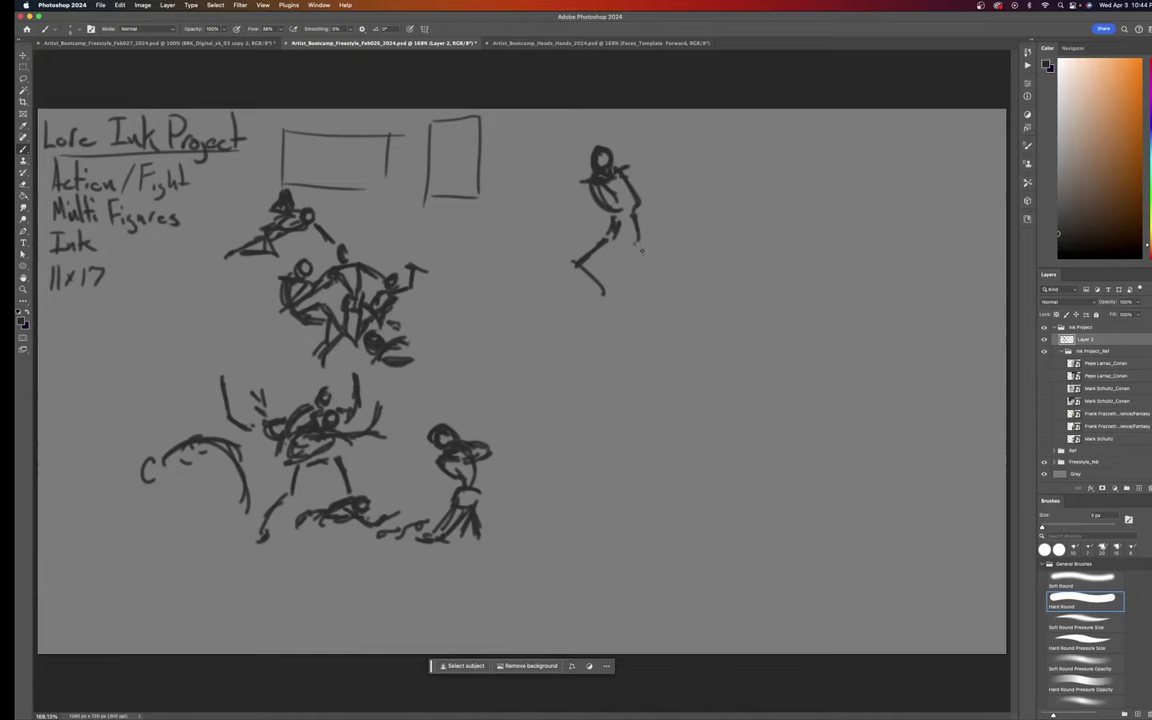
{"action": "left_click_drag", "start_coordinate": [622, 232], "coordinate": [708, 292]}
{"action": "left_click_drag", "start_coordinate": [603, 296], "coordinate": [589, 306]}
{"action": "mouse_move", "coordinate": [591, 258]}
{"action": "left_mouse_down"}
{"action": "mouse_move", "coordinate": [613, 297]}
{"action": "mouse_move", "coordinate": [576, 314]}
{"action": "left_mouse_up"}
{"action": "mouse_move", "coordinate": [636, 234]}
{"action": "left_mouse_down"}
{"action": "mouse_move", "coordinate": [704, 292]}
{"action": "mouse_move", "coordinate": [687, 302]}
{"action": "mouse_move", "coordinate": [711, 300]}
{"action": "left_mouse_up"}
{"action": "left_click_drag", "start_coordinate": [607, 289], "coordinate": [653, 279]}
{"action": "mouse_move", "coordinate": [643, 286]}
{"action": "left_mouse_down"}
{"action": "mouse_move", "coordinate": [652, 298]}
{"action": "mouse_move", "coordinate": [729, 285]}
{"action": "left_mouse_up"}
{"action": "left_click_drag", "start_coordinate": [731, 283], "coordinate": [779, 283]}
{"action": "left_click_drag", "start_coordinate": [721, 291], "coordinate": [798, 281]}
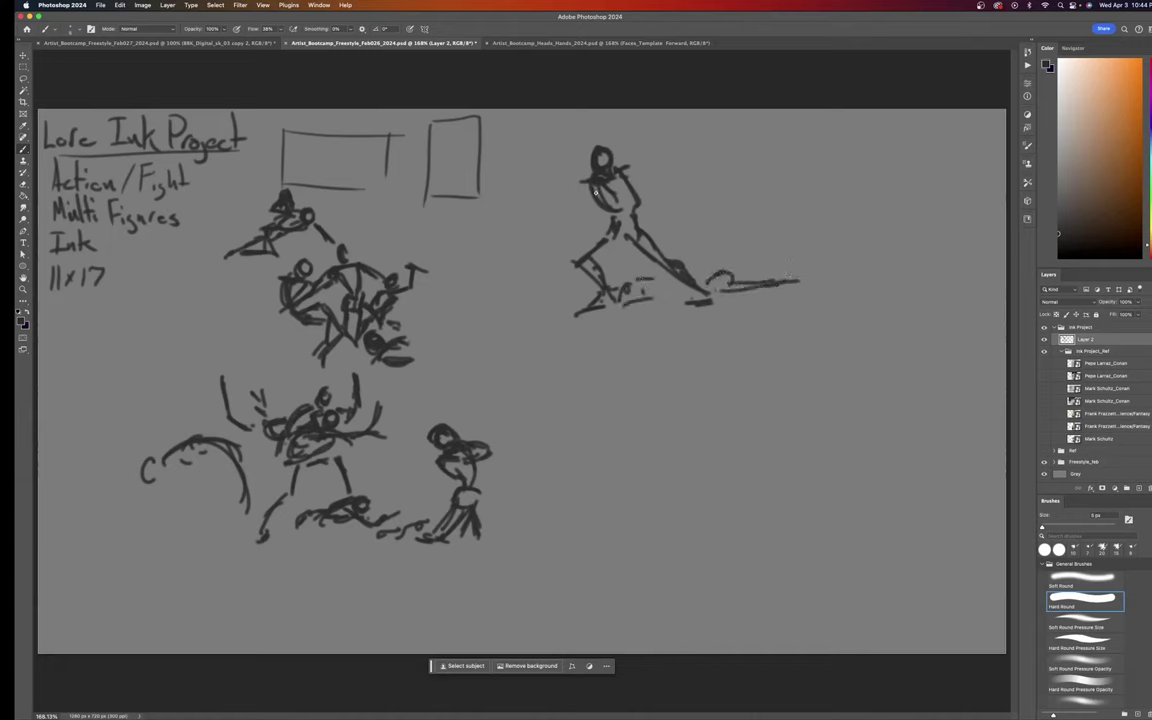
Give the lunging figure two arms, one ending in an open hand and the other holding a raised weapon
{"action": "mouse_move", "coordinate": [640, 188]}
{"action": "left_mouse_down"}
{"action": "mouse_move", "coordinate": [679, 166]}
{"action": "mouse_move", "coordinate": [658, 222]}
{"action": "mouse_move", "coordinate": [625, 173]}
{"action": "mouse_move", "coordinate": [636, 182]}
{"action": "mouse_move", "coordinate": [606, 188]}
{"action": "mouse_move", "coordinate": [618, 182]}
{"action": "mouse_move", "coordinate": [596, 213]}
{"action": "left_mouse_up"}
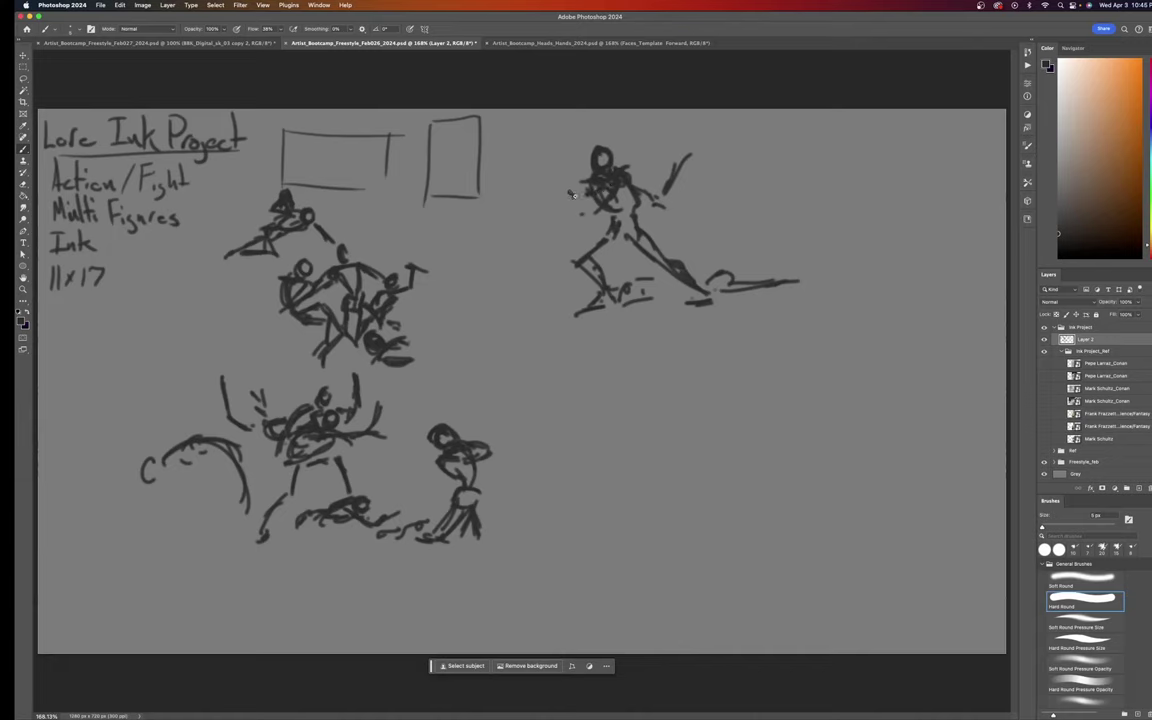
{"action": "left_click_drag", "start_coordinate": [585, 194], "coordinate": [556, 191]}
{"action": "mouse_move", "coordinate": [572, 170]}
{"action": "left_mouse_down"}
{"action": "mouse_move", "coordinate": [561, 181]}
{"action": "mouse_move", "coordinate": [569, 172]}
{"action": "mouse_move", "coordinate": [559, 175]}
{"action": "mouse_move", "coordinate": [588, 183]}
{"action": "left_mouse_up"}
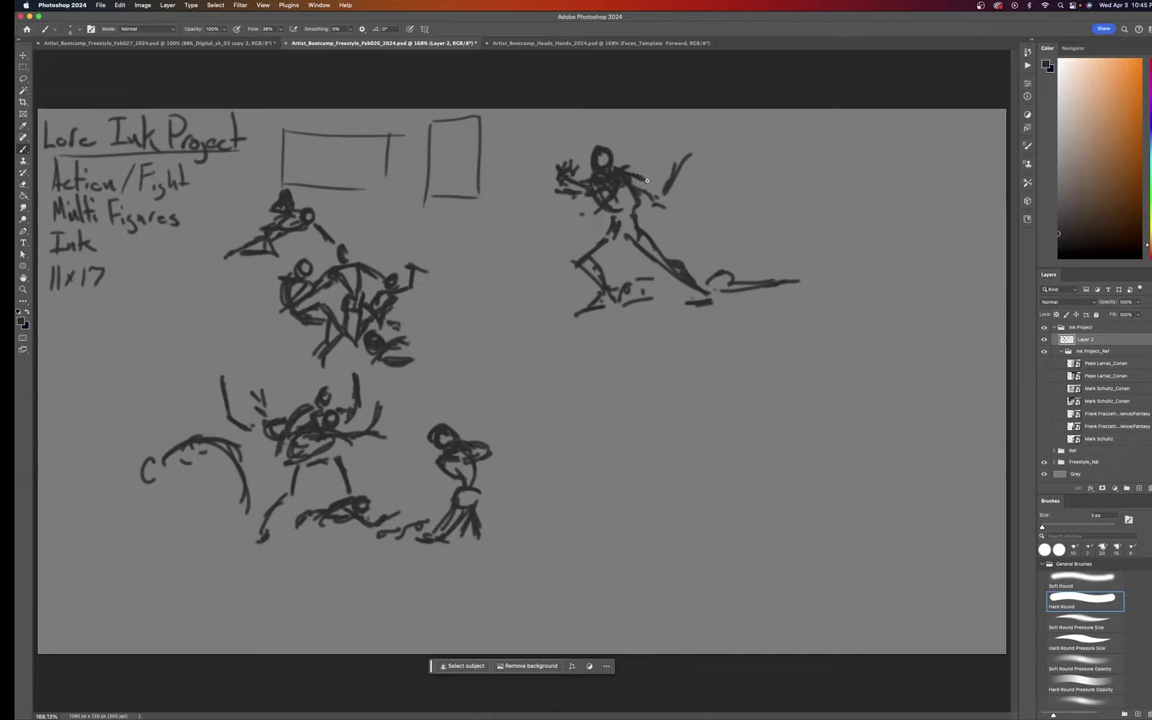
{"action": "left_click_drag", "start_coordinate": [637, 185], "coordinate": [661, 198]}
{"action": "left_click_drag", "start_coordinate": [668, 206], "coordinate": [700, 166]}
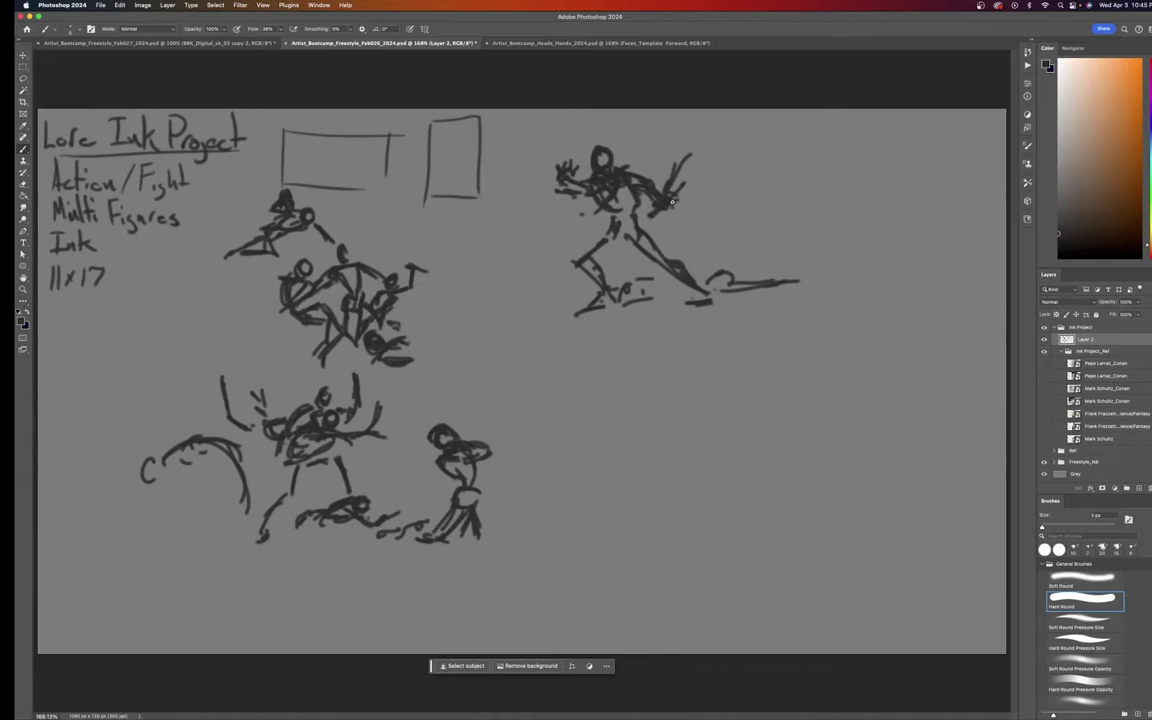
{"action": "left_click_drag", "start_coordinate": [666, 210], "coordinate": [706, 164]}
Sketch a slimmer standing figure to the right of the lunging one, with a long, nearly horizontal line extending from its shoulder
{"action": "left_click_drag", "start_coordinate": [721, 231], "coordinate": [724, 238]}
{"action": "left_click_drag", "start_coordinate": [723, 194], "coordinate": [722, 203]}
{"action": "left_click_drag", "start_coordinate": [717, 200], "coordinate": [947, 173]}
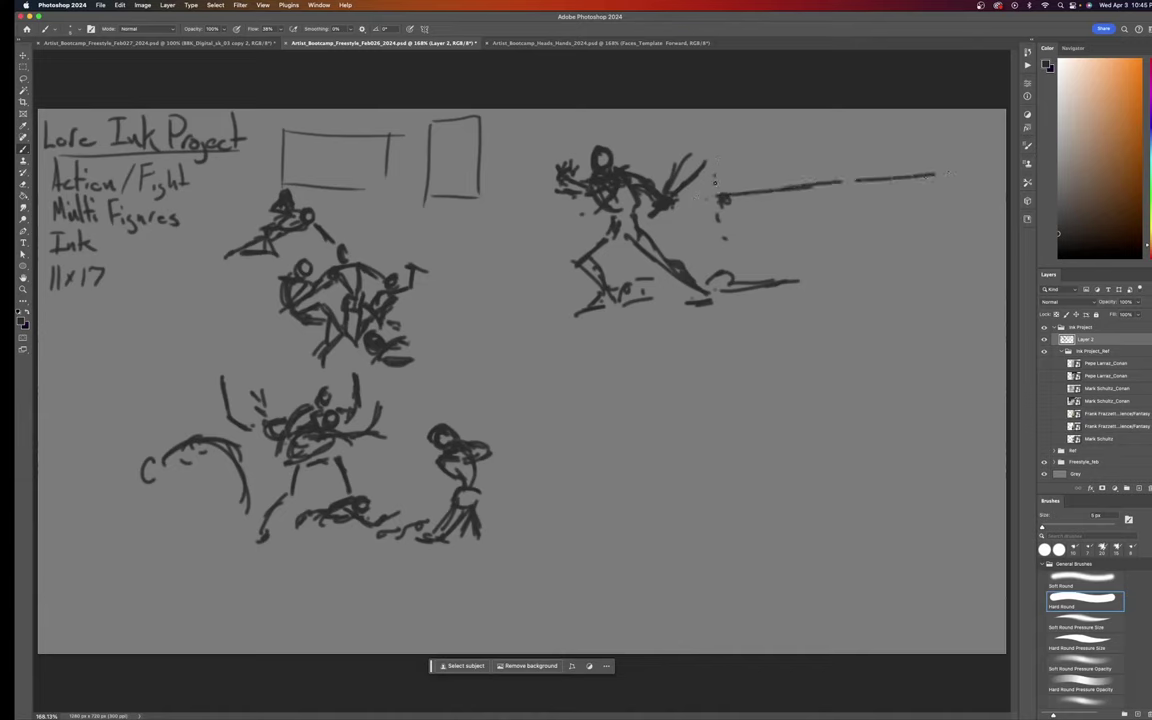
{"action": "mouse_move", "coordinate": [714, 176]}
{"action": "left_mouse_down"}
{"action": "mouse_move", "coordinate": [700, 193]}
{"action": "mouse_move", "coordinate": [736, 189]}
{"action": "mouse_move", "coordinate": [741, 219]}
{"action": "mouse_move", "coordinate": [734, 228]}
{"action": "mouse_move", "coordinate": [728, 215]}
{"action": "mouse_move", "coordinate": [720, 230]}
{"action": "mouse_move", "coordinate": [739, 240]}
{"action": "mouse_move", "coordinate": [725, 269]}
{"action": "mouse_move", "coordinate": [717, 262]}
{"action": "mouse_move", "coordinate": [698, 280]}
{"action": "mouse_move", "coordinate": [717, 284]}
{"action": "left_mouse_up"}
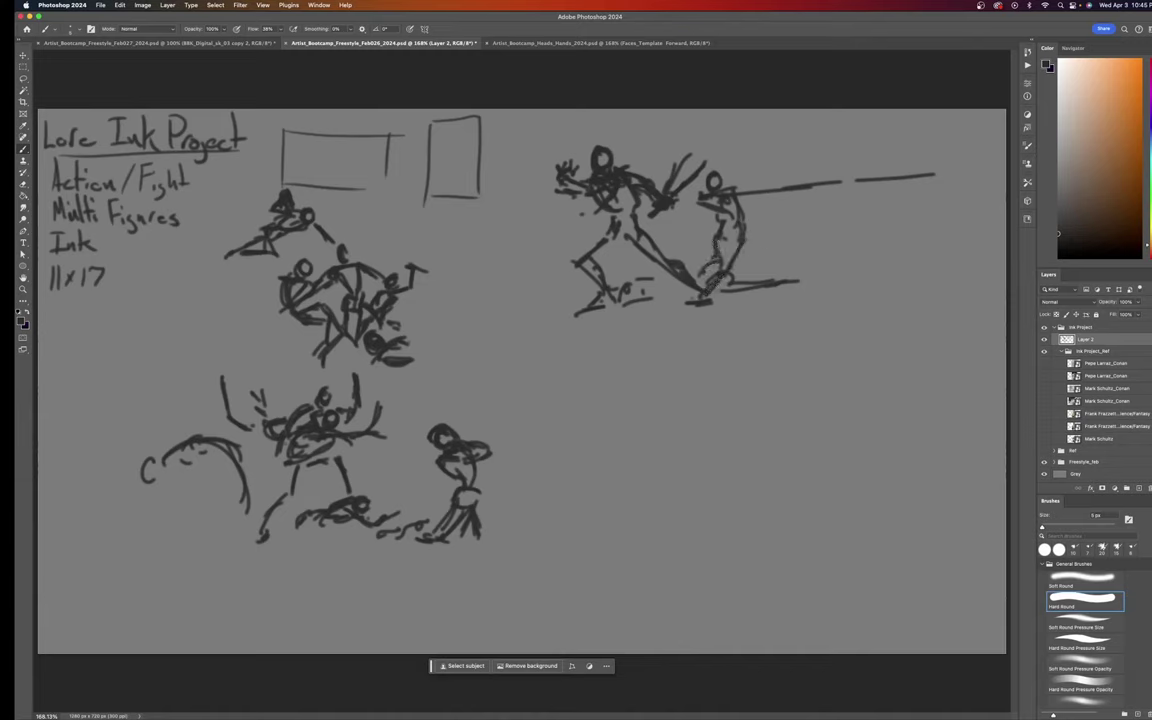
Extend the scene rightward with a crescent form, a leaning figure reaching toward it, and a crouched figure at the far right
{"action": "mouse_move", "coordinate": [781, 164]}
{"action": "left_mouse_down"}
{"action": "mouse_move", "coordinate": [774, 210]}
{"action": "mouse_move", "coordinate": [795, 186]}
{"action": "mouse_move", "coordinate": [819, 194]}
{"action": "mouse_move", "coordinate": [791, 205]}
{"action": "left_mouse_up"}
{"action": "key", "text": "super+z"}
{"action": "mouse_move", "coordinate": [890, 144]}
{"action": "left_mouse_down"}
{"action": "mouse_move", "coordinate": [875, 207]}
{"action": "mouse_move", "coordinate": [875, 183]}
{"action": "mouse_move", "coordinate": [883, 212]}
{"action": "mouse_move", "coordinate": [907, 207]}
{"action": "mouse_move", "coordinate": [879, 217]}
{"action": "mouse_move", "coordinate": [876, 190]}
{"action": "mouse_move", "coordinate": [867, 219]}
{"action": "mouse_move", "coordinate": [888, 193]}
{"action": "mouse_move", "coordinate": [881, 226]}
{"action": "mouse_move", "coordinate": [898, 200]}
{"action": "mouse_move", "coordinate": [879, 211]}
{"action": "mouse_move", "coordinate": [902, 209]}
{"action": "mouse_move", "coordinate": [862, 224]}
{"action": "mouse_move", "coordinate": [859, 238]}
{"action": "mouse_move", "coordinate": [884, 251]}
{"action": "mouse_move", "coordinate": [875, 226]}
{"action": "mouse_move", "coordinate": [852, 266]}
{"action": "mouse_move", "coordinate": [857, 230]}
{"action": "mouse_move", "coordinate": [857, 265]}
{"action": "mouse_move", "coordinate": [810, 291]}
{"action": "left_mouse_up"}
{"action": "mouse_move", "coordinate": [843, 245]}
{"action": "left_mouse_down"}
{"action": "mouse_move", "coordinate": [835, 285]}
{"action": "mouse_move", "coordinate": [790, 310]}
{"action": "left_mouse_up"}
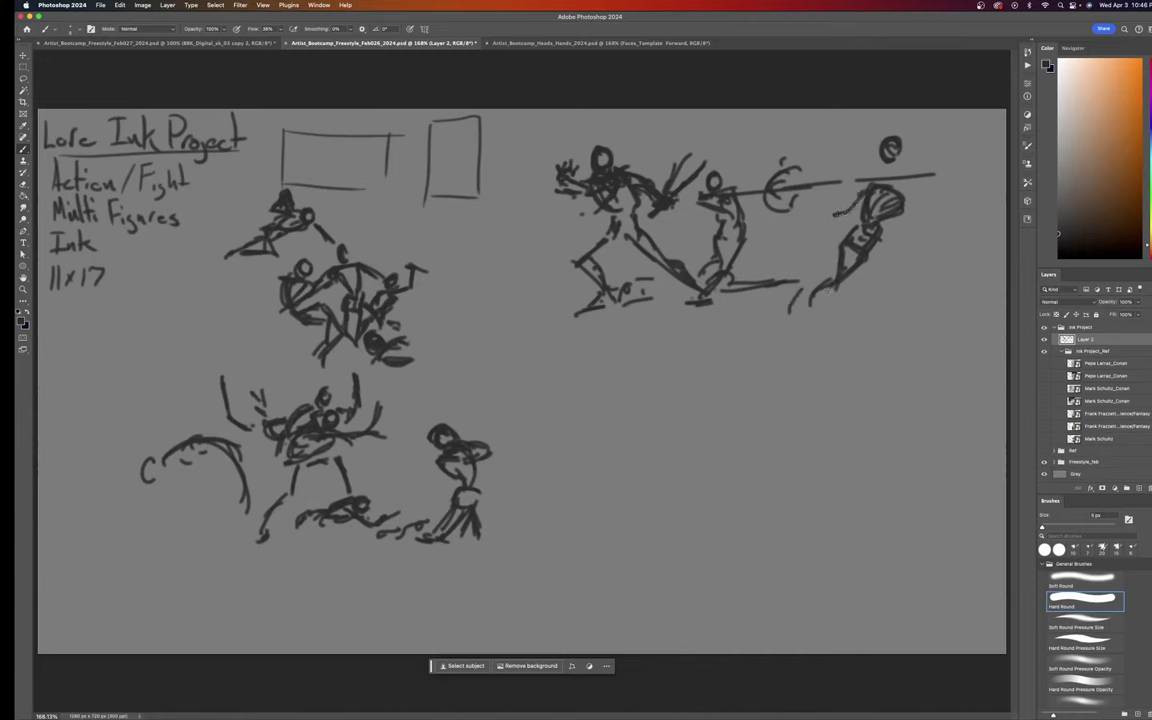
{"action": "left_click_drag", "start_coordinate": [860, 203], "coordinate": [822, 221]}
{"action": "mouse_move", "coordinate": [901, 212]}
{"action": "left_mouse_down"}
{"action": "mouse_move", "coordinate": [899, 236]}
{"action": "mouse_move", "coordinate": [879, 230]}
{"action": "left_mouse_up"}
{"action": "mouse_move", "coordinate": [778, 201]}
{"action": "left_mouse_down"}
{"action": "mouse_move", "coordinate": [819, 204]}
{"action": "mouse_move", "coordinate": [785, 222]}
{"action": "mouse_move", "coordinate": [814, 220]}
{"action": "mouse_move", "coordinate": [801, 209]}
{"action": "mouse_move", "coordinate": [831, 199]}
{"action": "mouse_move", "coordinate": [836, 249]}
{"action": "mouse_move", "coordinate": [826, 217]}
{"action": "left_mouse_up"}
{"action": "left_click_drag", "start_coordinate": [760, 198], "coordinate": [768, 207]}
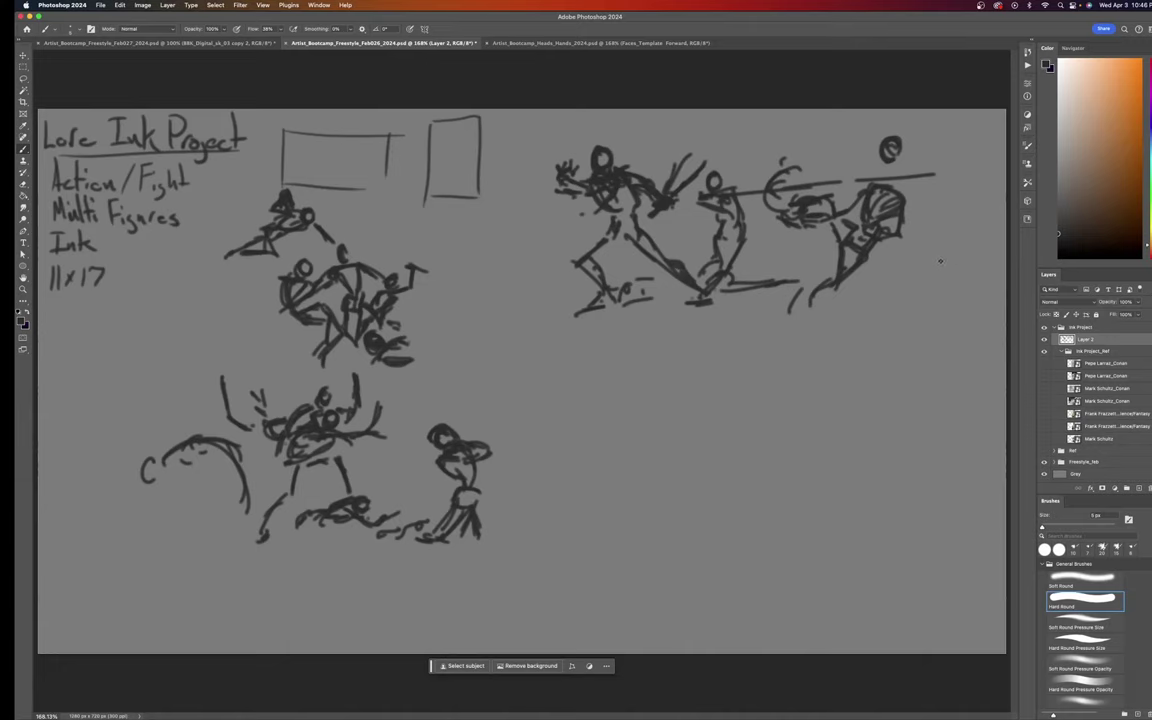
{"action": "mouse_move", "coordinate": [941, 259]}
{"action": "left_mouse_down"}
{"action": "mouse_move", "coordinate": [915, 257]}
{"action": "mouse_move", "coordinate": [910, 275]}
{"action": "mouse_move", "coordinate": [935, 255]}
{"action": "mouse_move", "coordinate": [945, 287]}
{"action": "mouse_move", "coordinate": [904, 245]}
{"action": "mouse_move", "coordinate": [878, 268]}
{"action": "mouse_move", "coordinate": [890, 262]}
{"action": "mouse_move", "coordinate": [896, 286]}
{"action": "mouse_move", "coordinate": [882, 256]}
{"action": "mouse_move", "coordinate": [856, 286]}
{"action": "mouse_move", "coordinate": [946, 263]}
{"action": "mouse_move", "coordinate": [950, 250]}
{"action": "mouse_move", "coordinate": [943, 264]}
{"action": "mouse_move", "coordinate": [927, 259]}
{"action": "mouse_move", "coordinate": [935, 271]}
{"action": "left_mouse_up"}
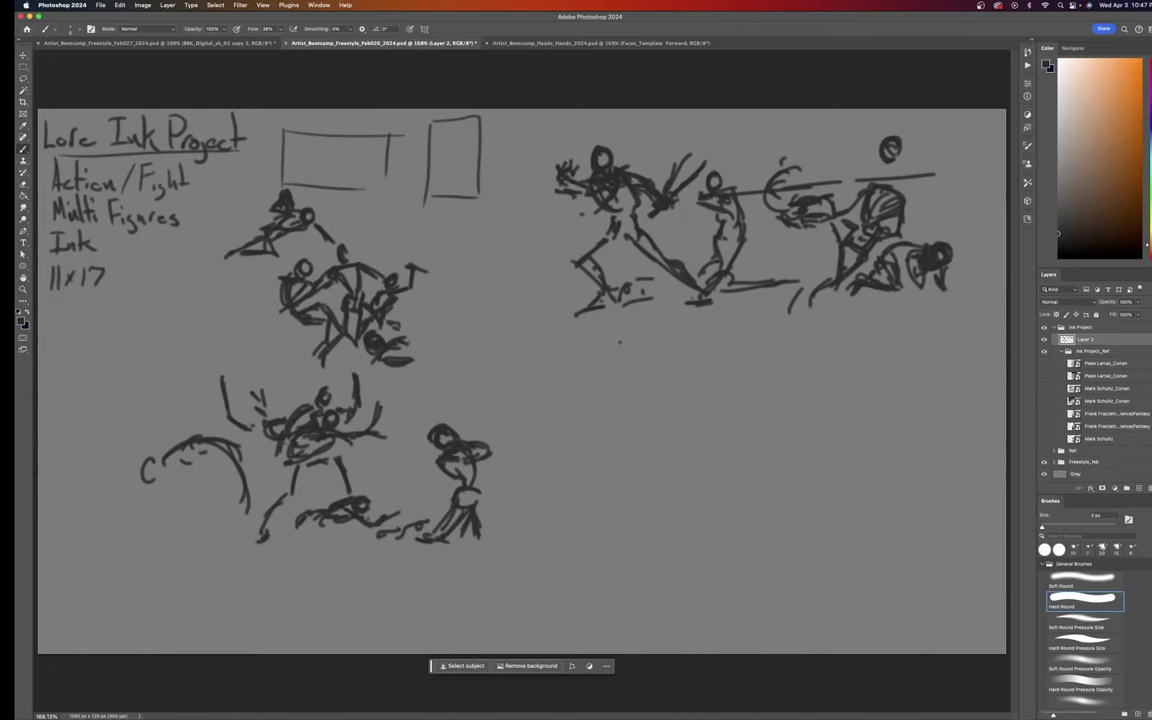
Draw an inverted triangle below the lunging figure, fill it with body lines, and add a small figure off its upper-left corner
{"action": "mouse_move", "coordinate": [555, 340]}
{"action": "left_mouse_down"}
{"action": "mouse_move", "coordinate": [601, 349]}
{"action": "mouse_move", "coordinate": [555, 340]}
{"action": "mouse_move", "coordinate": [610, 341]}
{"action": "mouse_move", "coordinate": [546, 345]}
{"action": "mouse_move", "coordinate": [657, 340]}
{"action": "mouse_move", "coordinate": [614, 349]}
{"action": "mouse_move", "coordinate": [579, 395]}
{"action": "mouse_move", "coordinate": [557, 351]}
{"action": "mouse_move", "coordinate": [577, 407]}
{"action": "left_mouse_up"}
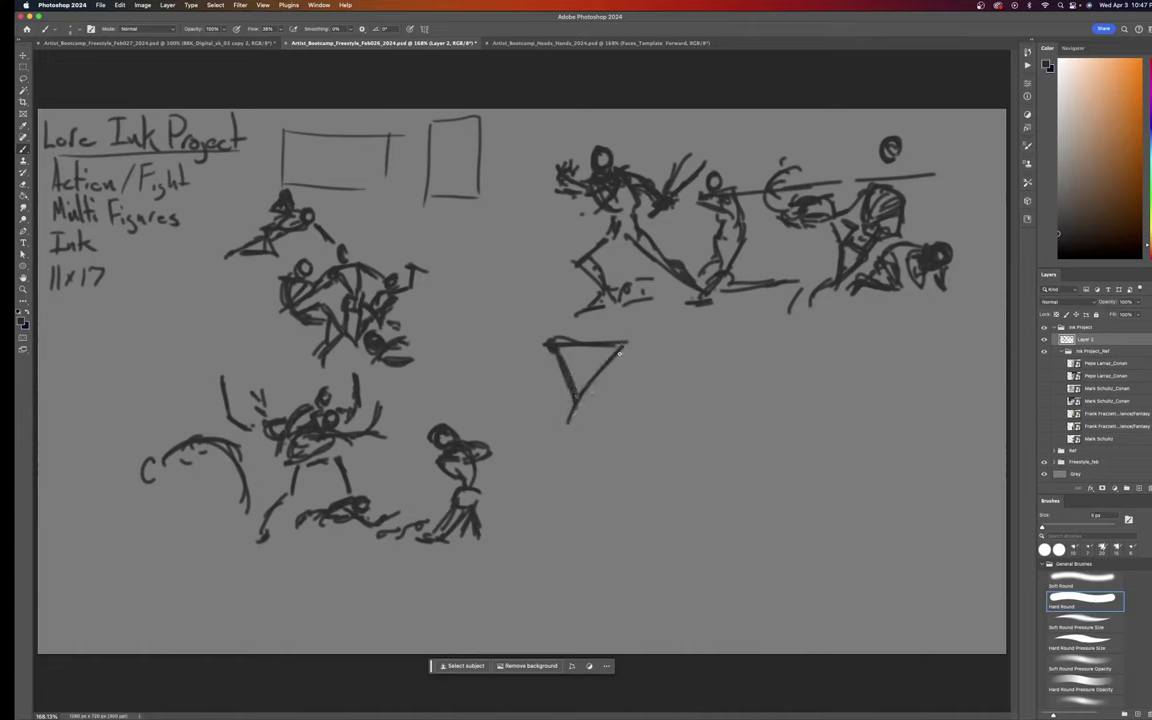
{"action": "left_click_drag", "start_coordinate": [615, 356], "coordinate": [581, 403]}
{"action": "mouse_move", "coordinate": [584, 351]}
{"action": "left_mouse_down"}
{"action": "mouse_move", "coordinate": [549, 388]}
{"action": "mouse_move", "coordinate": [572, 372]}
{"action": "mouse_move", "coordinate": [551, 381]}
{"action": "mouse_move", "coordinate": [602, 381]}
{"action": "mouse_move", "coordinate": [588, 370]}
{"action": "mouse_move", "coordinate": [580, 395]}
{"action": "mouse_move", "coordinate": [584, 370]}
{"action": "mouse_move", "coordinate": [572, 399]}
{"action": "mouse_move", "coordinate": [592, 383]}
{"action": "mouse_move", "coordinate": [568, 410]}
{"action": "left_mouse_up"}
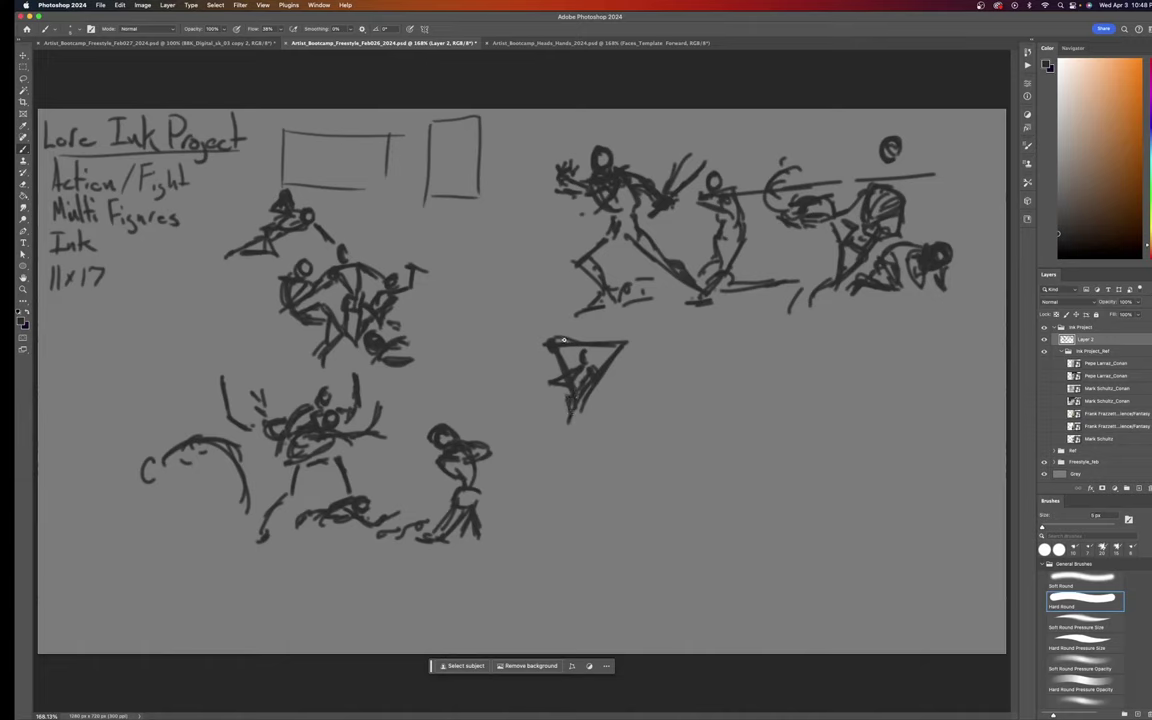
{"action": "left_click_drag", "start_coordinate": [548, 336], "coordinate": [556, 323]}
{"action": "mouse_move", "coordinate": [564, 343]}
{"action": "left_mouse_down"}
{"action": "mouse_move", "coordinate": [579, 367]}
{"action": "mouse_move", "coordinate": [535, 313]}
{"action": "mouse_move", "coordinate": [540, 330]}
{"action": "mouse_move", "coordinate": [536, 298]}
{"action": "mouse_move", "coordinate": [545, 317]}
{"action": "mouse_move", "coordinate": [516, 328]}
{"action": "mouse_move", "coordinate": [532, 337]}
{"action": "mouse_move", "coordinate": [515, 330]}
{"action": "mouse_move", "coordinate": [506, 341]}
{"action": "mouse_move", "coordinate": [524, 350]}
{"action": "left_mouse_up"}
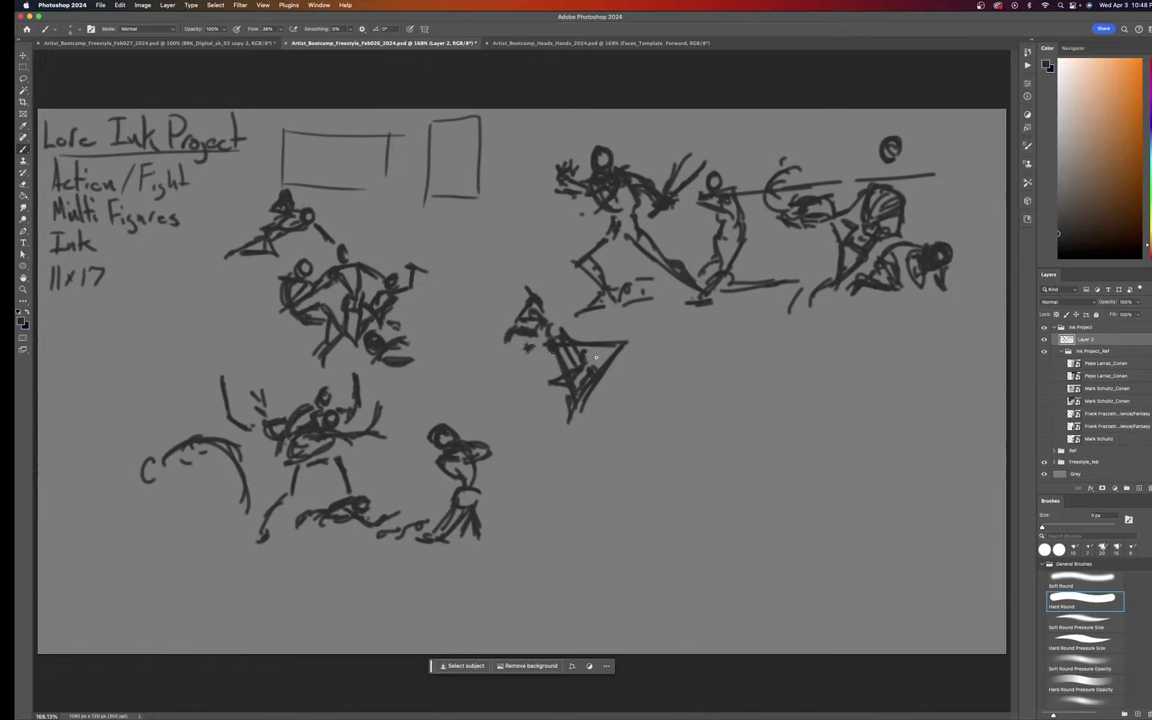
Build another figure over the triangle's right side with a head, shoulder and two braced legs
{"action": "left_click_drag", "start_coordinate": [591, 330], "coordinate": [611, 339]}
{"action": "left_click_drag", "start_coordinate": [624, 346], "coordinate": [609, 377]}
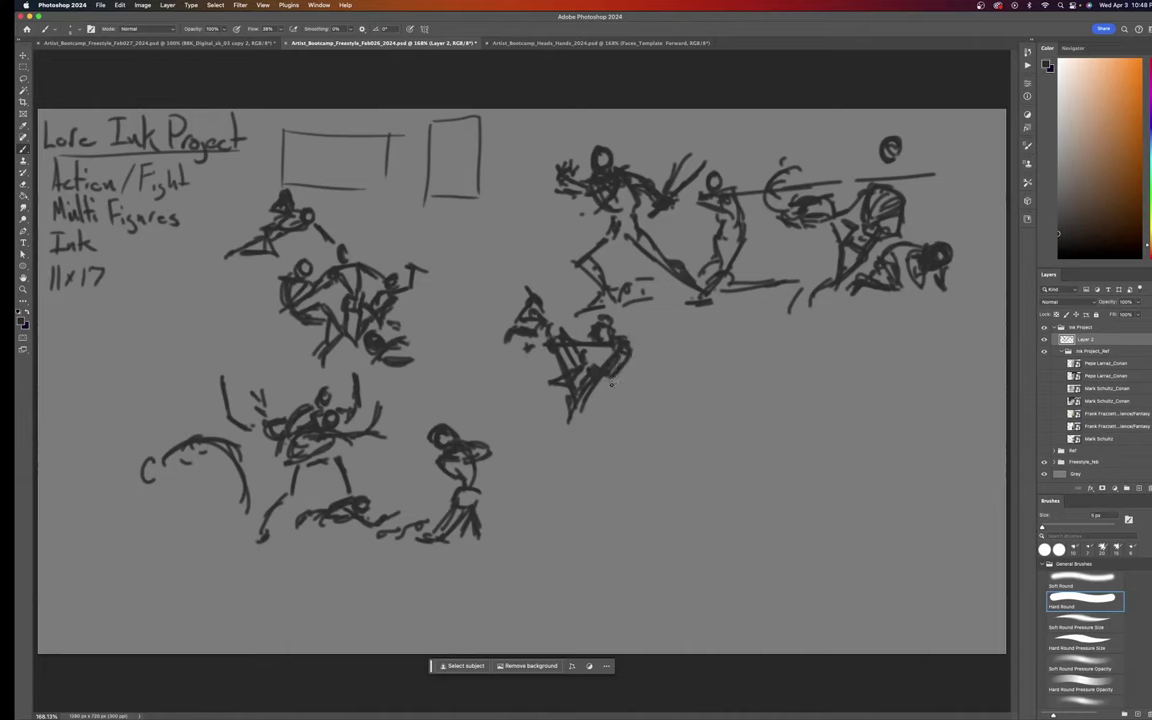
{"action": "mouse_move", "coordinate": [602, 348]}
{"action": "left_mouse_down"}
{"action": "mouse_move", "coordinate": [627, 380]}
{"action": "mouse_move", "coordinate": [633, 352]}
{"action": "mouse_move", "coordinate": [627, 381]}
{"action": "mouse_move", "coordinate": [605, 389]}
{"action": "mouse_move", "coordinate": [614, 387]}
{"action": "mouse_move", "coordinate": [612, 432]}
{"action": "left_mouse_up"}
{"action": "mouse_move", "coordinate": [633, 380]}
{"action": "left_mouse_down"}
{"action": "mouse_move", "coordinate": [631, 411]}
{"action": "mouse_move", "coordinate": [649, 440]}
{"action": "left_mouse_up"}
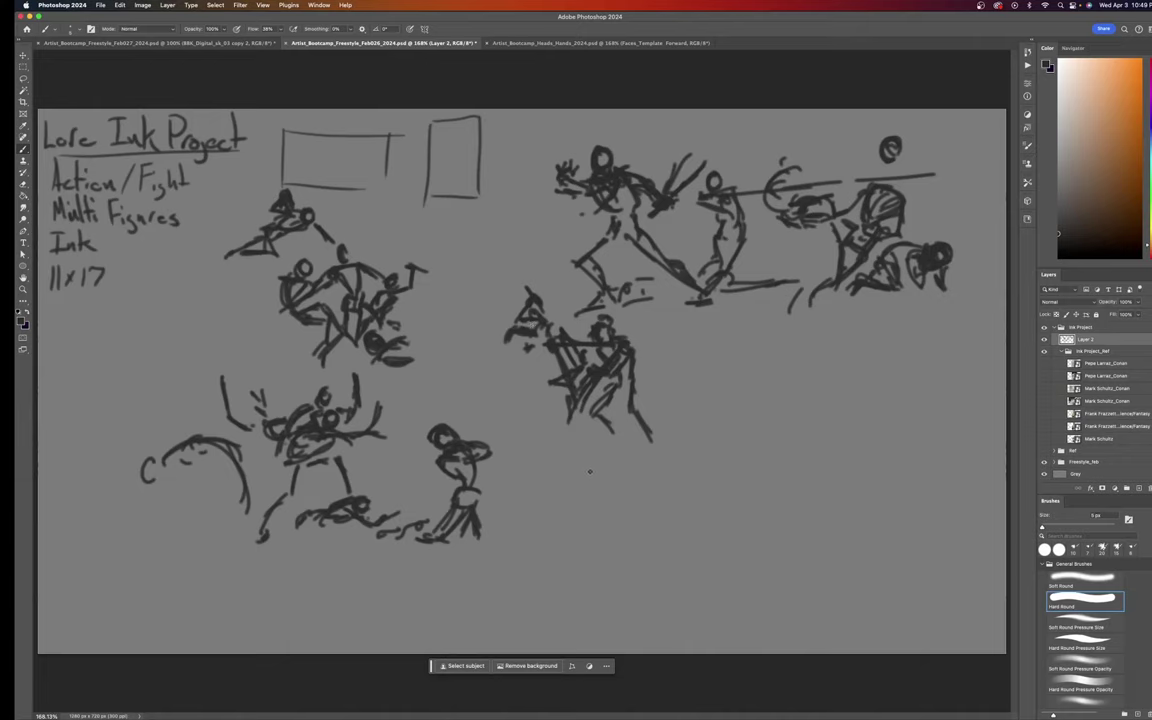
Below the triangular group, sketch a large looming figure behind a smaller standing one, add accent marks around them, and mark the pair with an X
{"action": "mouse_move", "coordinate": [581, 469]}
{"action": "left_mouse_down"}
{"action": "mouse_move", "coordinate": [583, 446]}
{"action": "mouse_move", "coordinate": [595, 471]}
{"action": "mouse_move", "coordinate": [569, 488]}
{"action": "left_mouse_up"}
{"action": "mouse_move", "coordinate": [611, 493]}
{"action": "left_mouse_down"}
{"action": "mouse_move", "coordinate": [601, 476]}
{"action": "mouse_move", "coordinate": [615, 489]}
{"action": "mouse_move", "coordinate": [566, 486]}
{"action": "mouse_move", "coordinate": [557, 540]}
{"action": "left_mouse_up"}
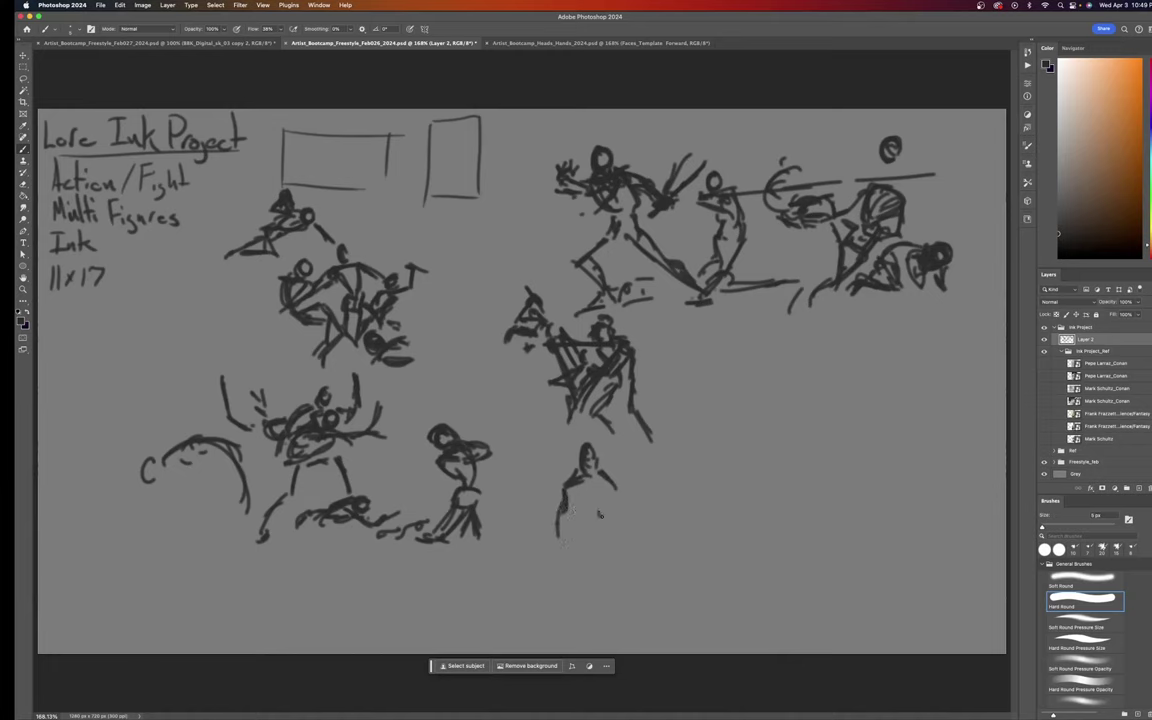
{"action": "mouse_move", "coordinate": [600, 515]}
{"action": "left_mouse_down"}
{"action": "mouse_move", "coordinate": [600, 505]}
{"action": "mouse_move", "coordinate": [608, 520]}
{"action": "left_mouse_up"}
{"action": "mouse_move", "coordinate": [588, 524]}
{"action": "left_mouse_down"}
{"action": "mouse_move", "coordinate": [613, 536]}
{"action": "mouse_move", "coordinate": [604, 547]}
{"action": "mouse_move", "coordinate": [590, 531]}
{"action": "mouse_move", "coordinate": [600, 549]}
{"action": "left_mouse_up"}
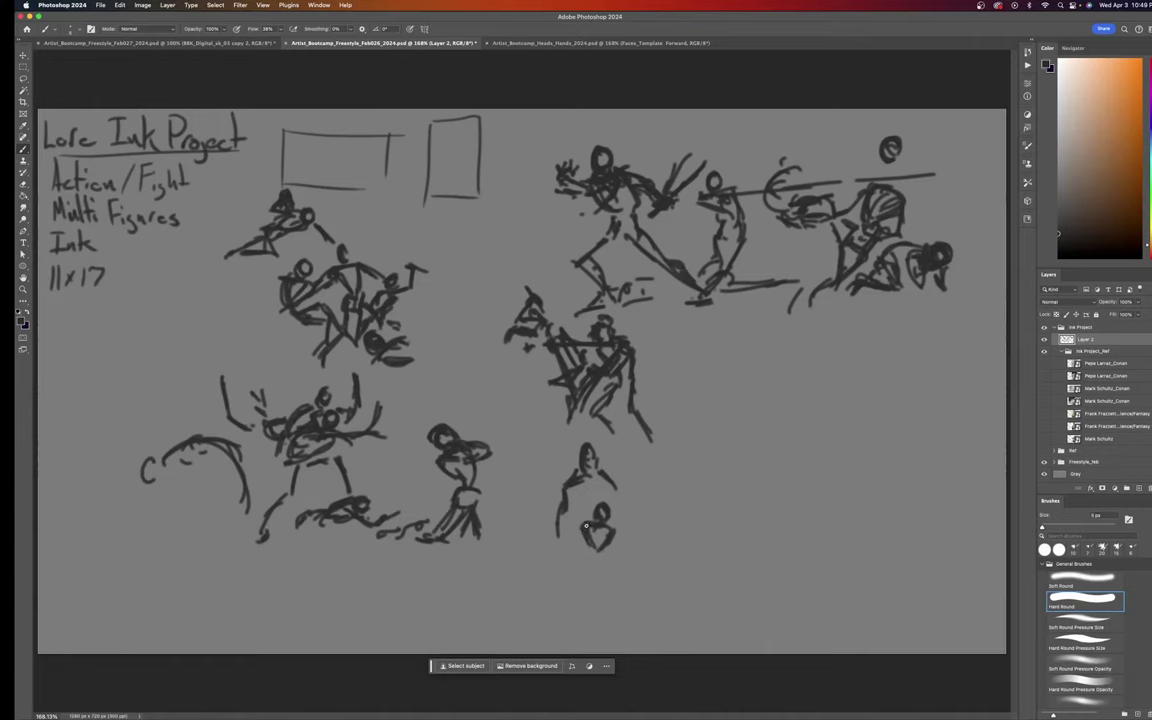
{"action": "left_click_drag", "start_coordinate": [612, 531], "coordinate": [628, 578]}
{"action": "mouse_move", "coordinate": [579, 532]}
{"action": "left_mouse_down"}
{"action": "mouse_move", "coordinate": [570, 546]}
{"action": "mouse_move", "coordinate": [630, 560]}
{"action": "mouse_move", "coordinate": [583, 575]}
{"action": "mouse_move", "coordinate": [567, 596]}
{"action": "mouse_move", "coordinate": [627, 612]}
{"action": "left_mouse_up"}
{"action": "mouse_move", "coordinate": [590, 566]}
{"action": "left_mouse_down"}
{"action": "mouse_move", "coordinate": [574, 600]}
{"action": "mouse_move", "coordinate": [599, 574]}
{"action": "mouse_move", "coordinate": [580, 600]}
{"action": "mouse_move", "coordinate": [573, 591]}
{"action": "mouse_move", "coordinate": [561, 627]}
{"action": "mouse_move", "coordinate": [590, 618]}
{"action": "mouse_move", "coordinate": [604, 586]}
{"action": "mouse_move", "coordinate": [606, 605]}
{"action": "mouse_move", "coordinate": [593, 581]}
{"action": "mouse_move", "coordinate": [610, 604]}
{"action": "mouse_move", "coordinate": [606, 578]}
{"action": "mouse_move", "coordinate": [611, 614]}
{"action": "mouse_move", "coordinate": [577, 626]}
{"action": "mouse_move", "coordinate": [581, 608]}
{"action": "mouse_move", "coordinate": [622, 609]}
{"action": "mouse_move", "coordinate": [599, 570]}
{"action": "mouse_move", "coordinate": [623, 603]}
{"action": "mouse_move", "coordinate": [603, 640]}
{"action": "left_mouse_up"}
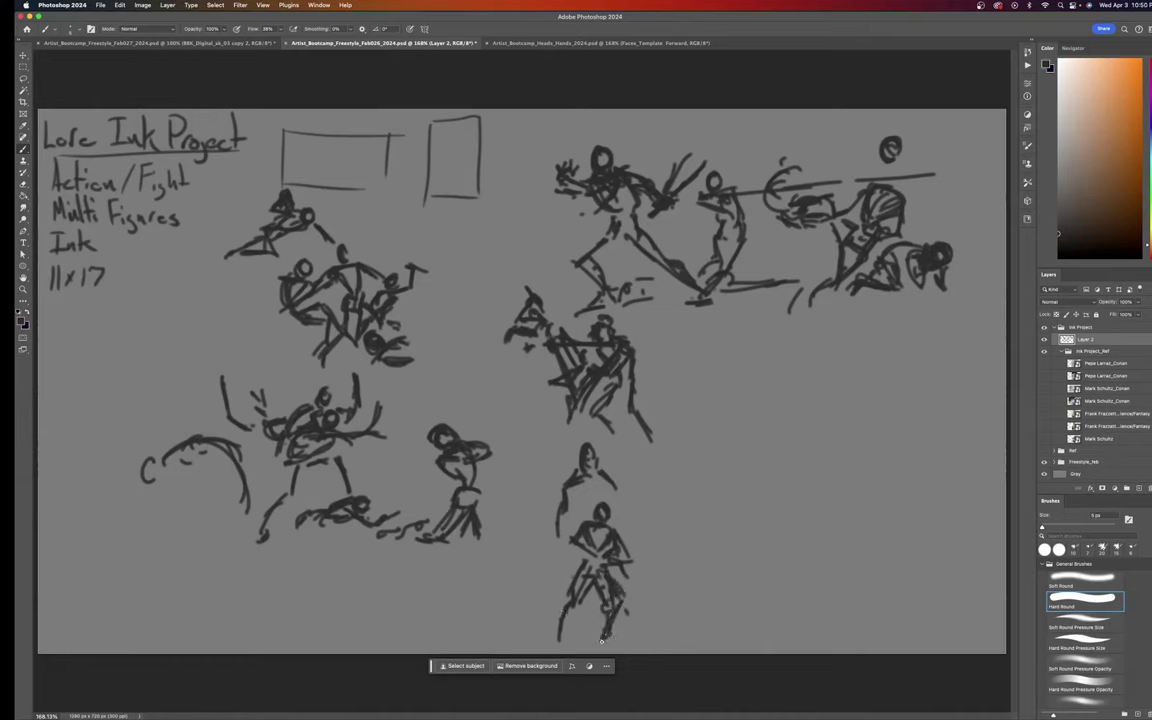
{"action": "mouse_move", "coordinate": [575, 503]}
{"action": "left_mouse_down"}
{"action": "mouse_move", "coordinate": [633, 510]}
{"action": "mouse_move", "coordinate": [637, 524]}
{"action": "left_mouse_up"}
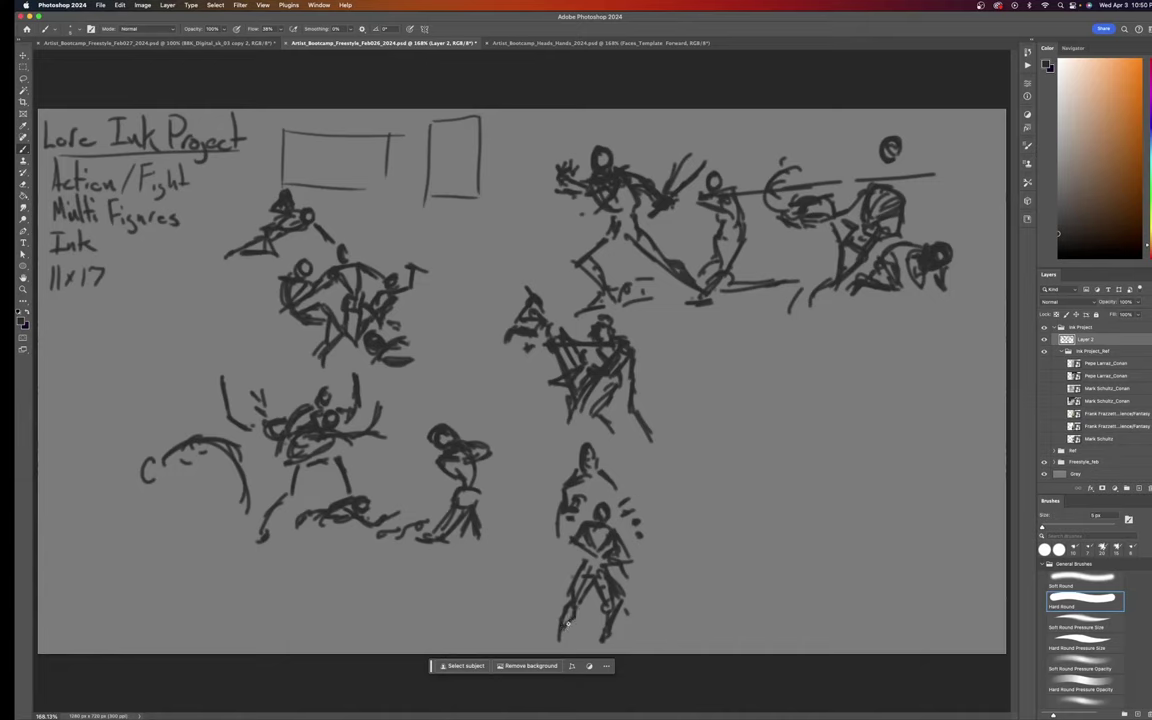
{"action": "left_click_drag", "start_coordinate": [558, 612], "coordinate": [564, 636]}
{"action": "left_click_drag", "start_coordinate": [553, 456], "coordinate": [556, 469]}
Draw a circle to the right of the triangular group and rough in a leaning figure with an outstretched arm inside it
{"action": "mouse_move", "coordinate": [787, 383]}
{"action": "left_mouse_down"}
{"action": "mouse_move", "coordinate": [703, 390]}
{"action": "mouse_move", "coordinate": [725, 424]}
{"action": "mouse_move", "coordinate": [775, 420]}
{"action": "mouse_move", "coordinate": [795, 395]}
{"action": "left_mouse_up"}
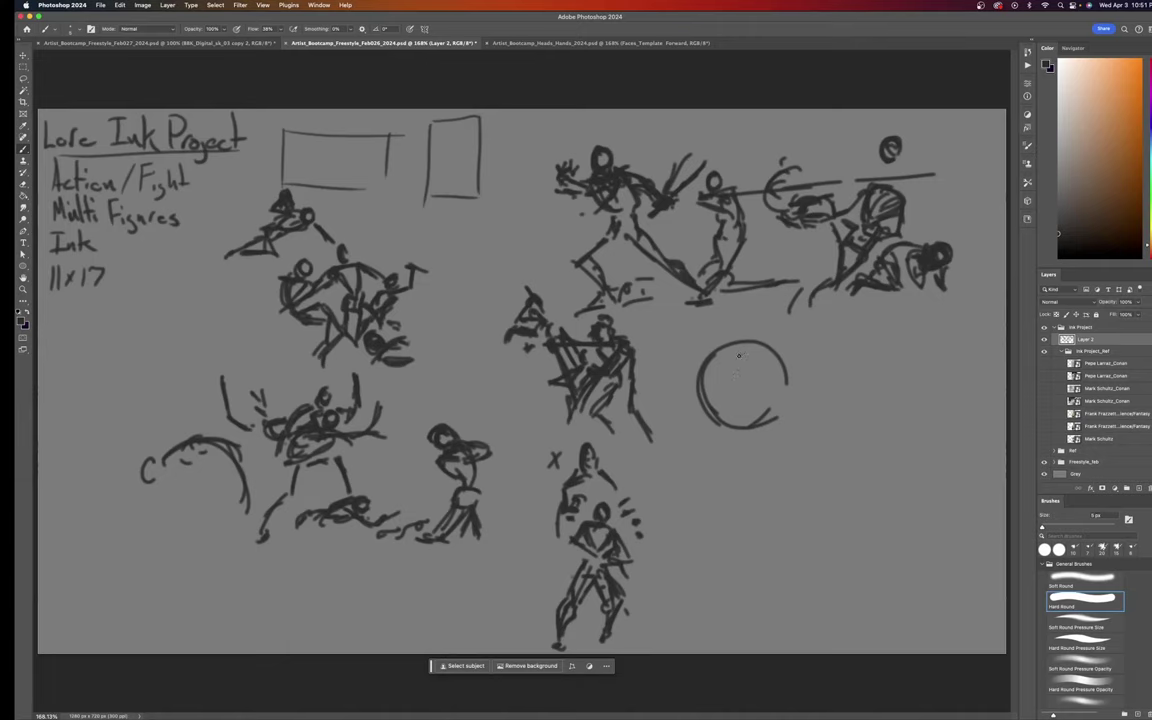
{"action": "mouse_move", "coordinate": [742, 359]}
{"action": "left_mouse_down"}
{"action": "mouse_move", "coordinate": [730, 371]}
{"action": "mouse_move", "coordinate": [775, 419]}
{"action": "mouse_move", "coordinate": [799, 426]}
{"action": "left_mouse_up"}
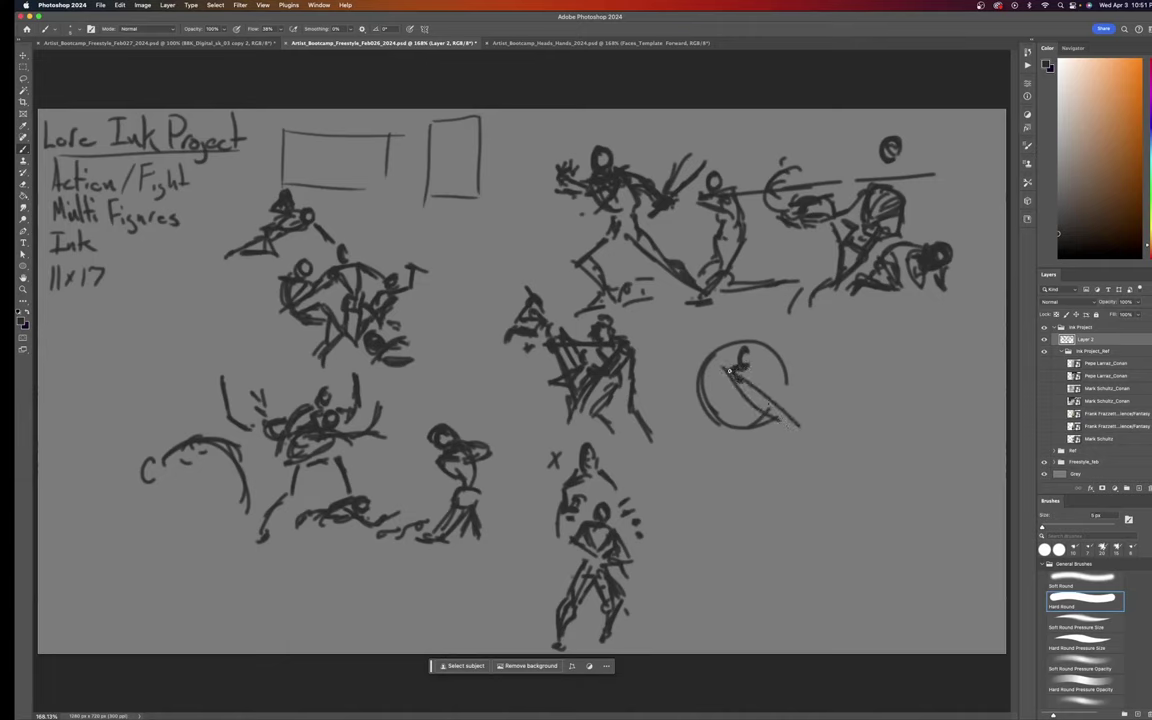
{"action": "mouse_move", "coordinate": [745, 382]}
{"action": "left_mouse_down"}
{"action": "mouse_move", "coordinate": [800, 425]}
{"action": "mouse_move", "coordinate": [730, 396]}
{"action": "left_mouse_up"}
{"action": "left_click_drag", "start_coordinate": [730, 396], "coordinate": [788, 424]}
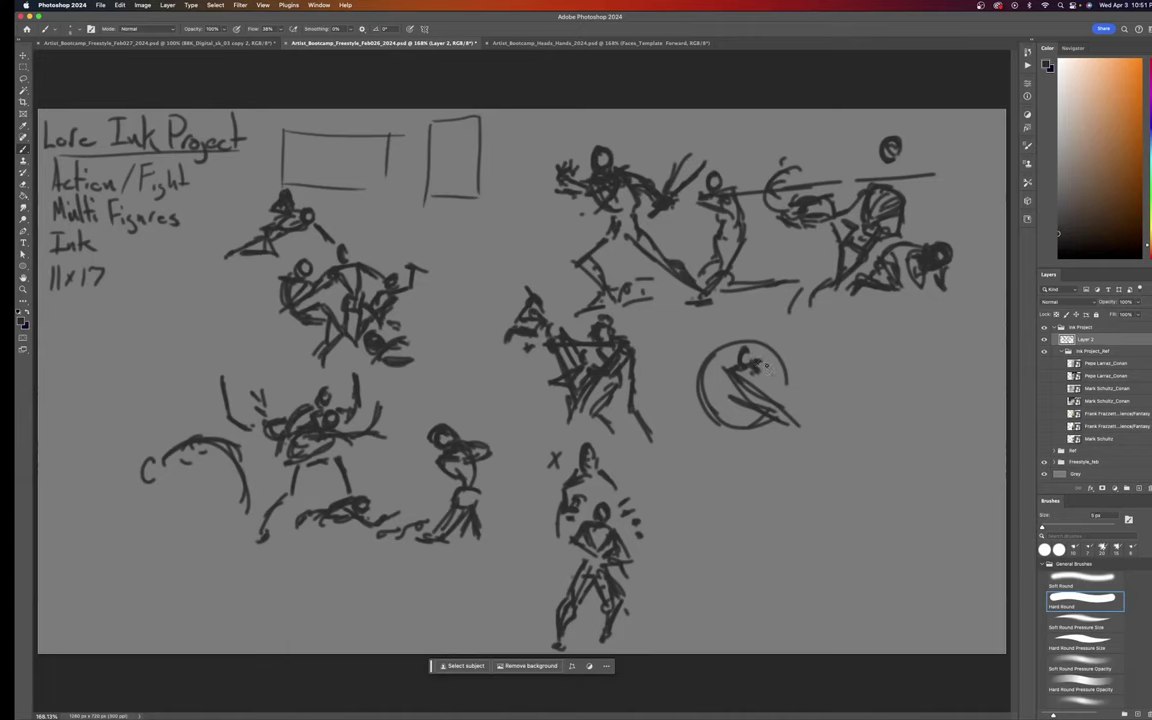
{"action": "left_click_drag", "start_coordinate": [760, 364], "coordinate": [774, 360]}
Curve a hunched figure with planted legs around the circle's upper left and sprawl a fallen figure with a raised hand beneath it
{"action": "mouse_move", "coordinate": [687, 349]}
{"action": "left_mouse_down"}
{"action": "mouse_move", "coordinate": [700, 394]}
{"action": "mouse_move", "coordinate": [722, 344]}
{"action": "mouse_move", "coordinate": [702, 380]}
{"action": "mouse_move", "coordinate": [700, 355]}
{"action": "mouse_move", "coordinate": [726, 337]}
{"action": "mouse_move", "coordinate": [704, 335]}
{"action": "mouse_move", "coordinate": [736, 339]}
{"action": "mouse_move", "coordinate": [759, 313]}
{"action": "mouse_move", "coordinate": [725, 341]}
{"action": "left_mouse_up"}
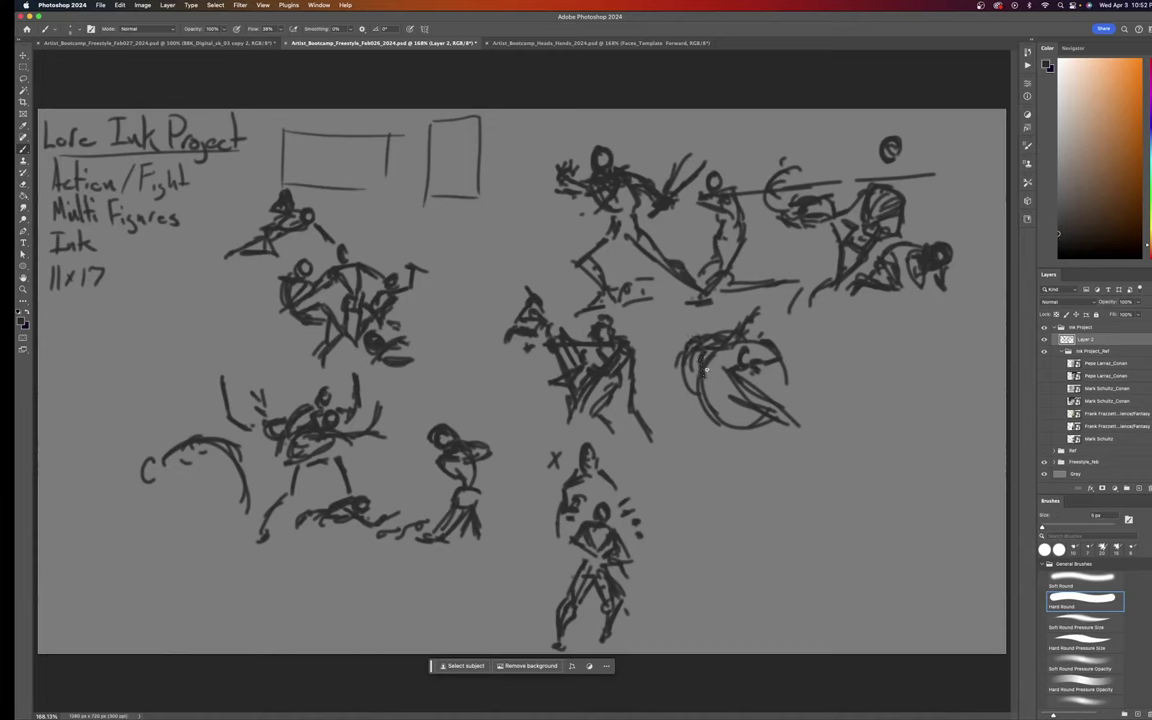
{"action": "mouse_move", "coordinate": [680, 381]}
{"action": "left_mouse_down"}
{"action": "mouse_move", "coordinate": [699, 386]}
{"action": "mouse_move", "coordinate": [697, 404]}
{"action": "mouse_move", "coordinate": [704, 396]}
{"action": "mouse_move", "coordinate": [671, 375]}
{"action": "left_mouse_up"}
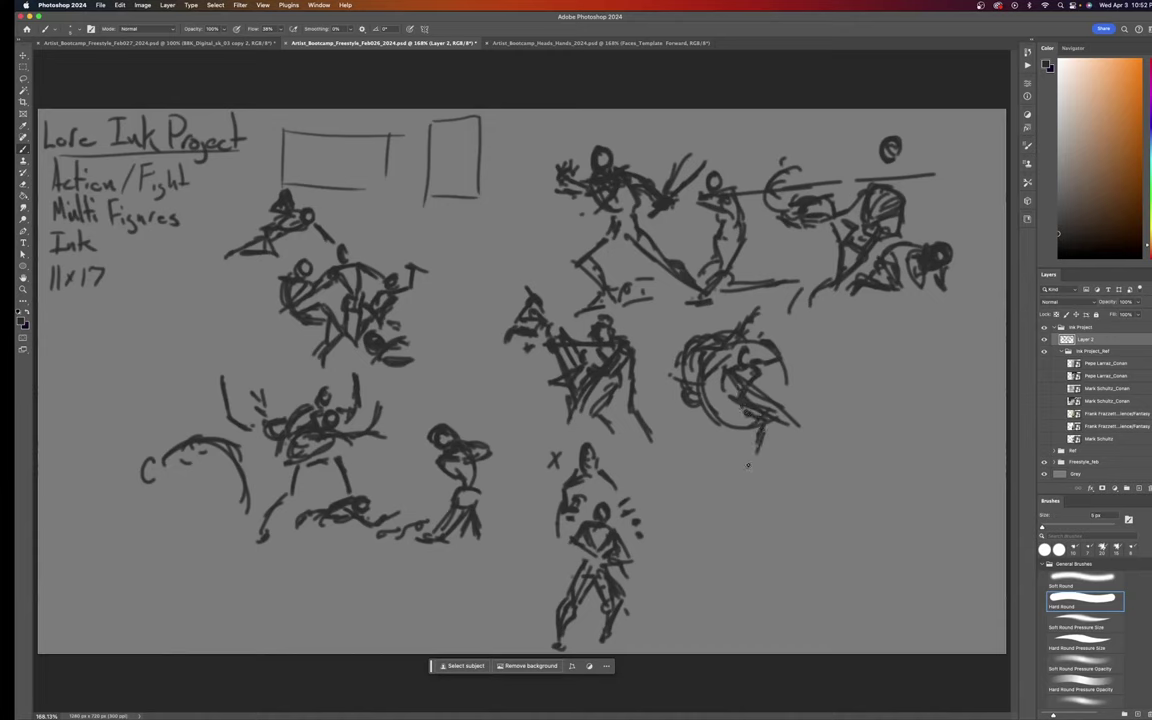
{"action": "left_click_drag", "start_coordinate": [764, 428], "coordinate": [752, 456]}
{"action": "mouse_move", "coordinate": [764, 449]}
{"action": "left_mouse_down"}
{"action": "mouse_move", "coordinate": [784, 457]}
{"action": "mouse_move", "coordinate": [787, 441]}
{"action": "mouse_move", "coordinate": [786, 460]}
{"action": "left_mouse_up"}
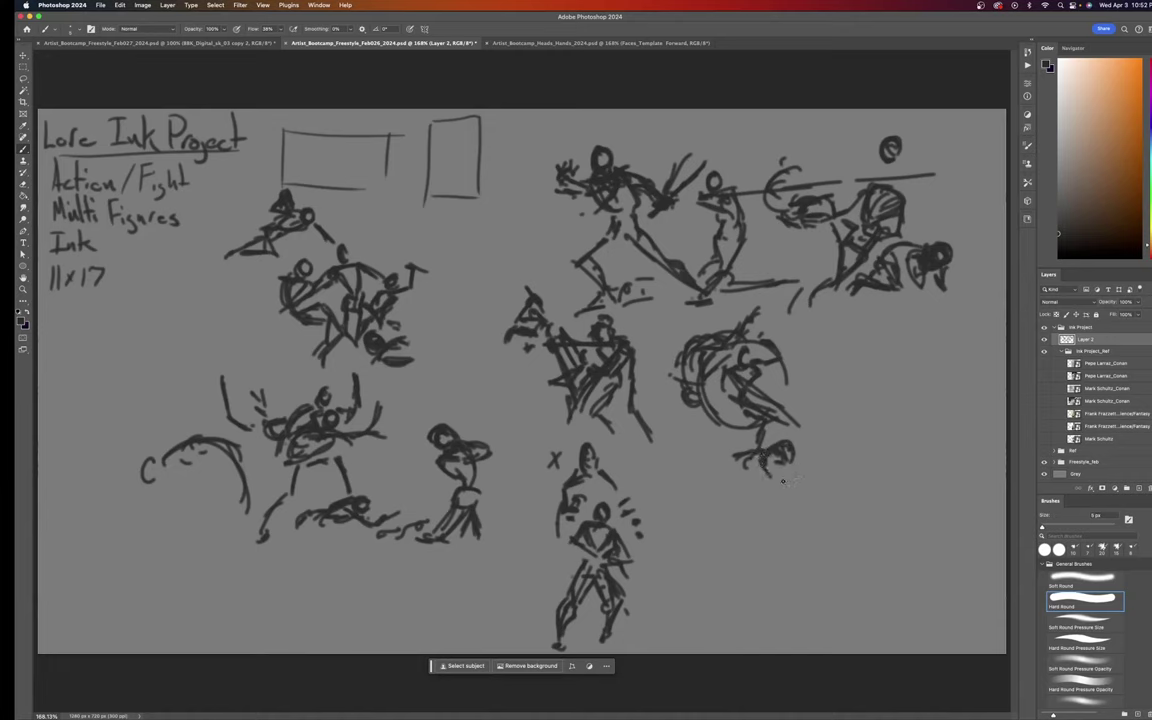
{"action": "mouse_move", "coordinate": [792, 466]}
{"action": "left_mouse_down"}
{"action": "mouse_move", "coordinate": [816, 470]}
{"action": "mouse_move", "coordinate": [826, 447]}
{"action": "left_mouse_up"}
{"action": "mouse_move", "coordinate": [755, 464]}
{"action": "left_mouse_down"}
{"action": "mouse_move", "coordinate": [814, 483]}
{"action": "mouse_move", "coordinate": [772, 486]}
{"action": "mouse_move", "coordinate": [824, 480]}
{"action": "left_mouse_up"}
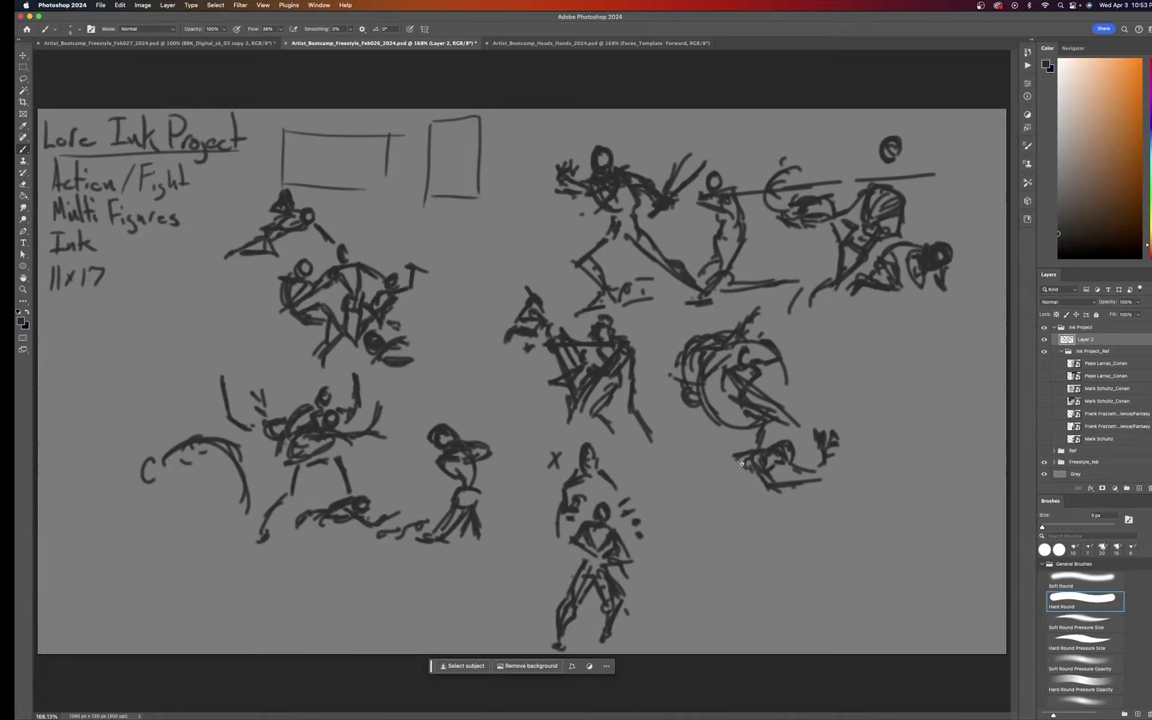
{"action": "mouse_move", "coordinate": [743, 462]}
{"action": "left_mouse_down"}
{"action": "mouse_move", "coordinate": [703, 463]}
{"action": "mouse_move", "coordinate": [718, 450]}
{"action": "mouse_move", "coordinate": [711, 469]}
{"action": "mouse_move", "coordinate": [748, 471]}
{"action": "mouse_move", "coordinate": [725, 473]}
{"action": "mouse_move", "coordinate": [707, 446]}
{"action": "mouse_move", "coordinate": [692, 477]}
{"action": "mouse_move", "coordinate": [702, 475]}
{"action": "mouse_move", "coordinate": [714, 465]}
{"action": "mouse_move", "coordinate": [670, 469]}
{"action": "mouse_move", "coordinate": [697, 452]}
{"action": "left_mouse_up"}
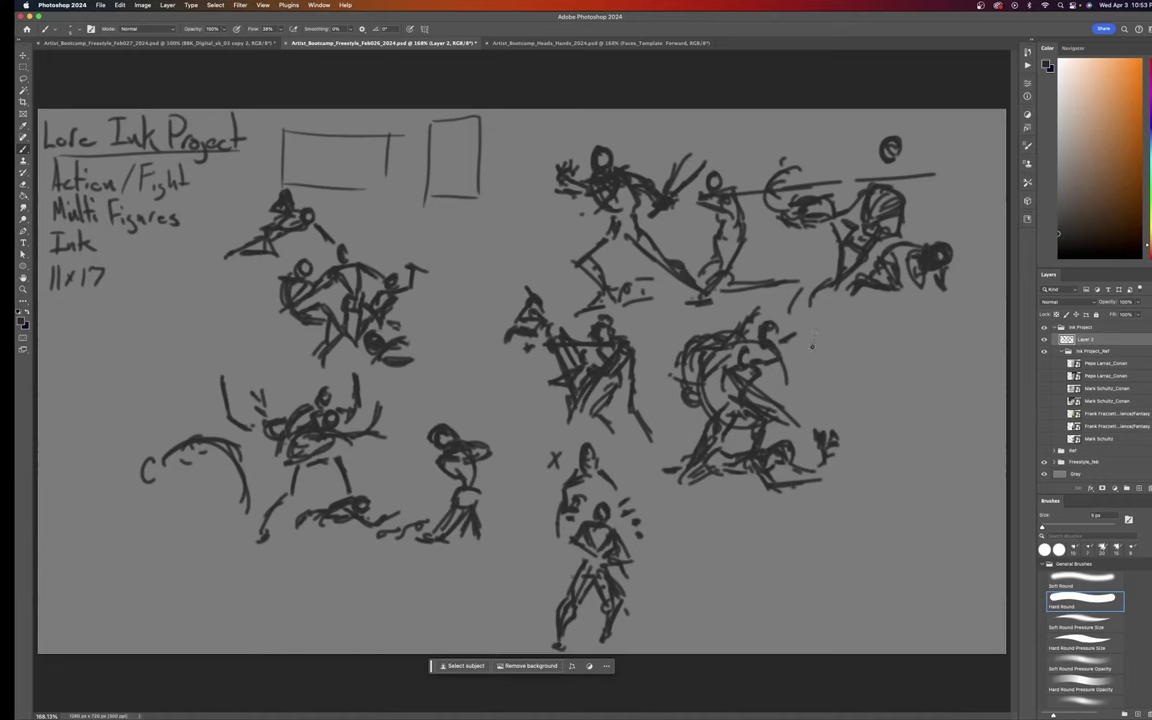
Add shoulders, arms and long braced legs to the figure on the right side of the circular group
{"action": "mouse_move", "coordinate": [803, 349]}
{"action": "left_mouse_down"}
{"action": "mouse_move", "coordinate": [829, 363]}
{"action": "mouse_move", "coordinate": [788, 370]}
{"action": "mouse_move", "coordinate": [766, 341]}
{"action": "mouse_move", "coordinate": [782, 318]}
{"action": "mouse_move", "coordinate": [787, 336]}
{"action": "left_mouse_up"}
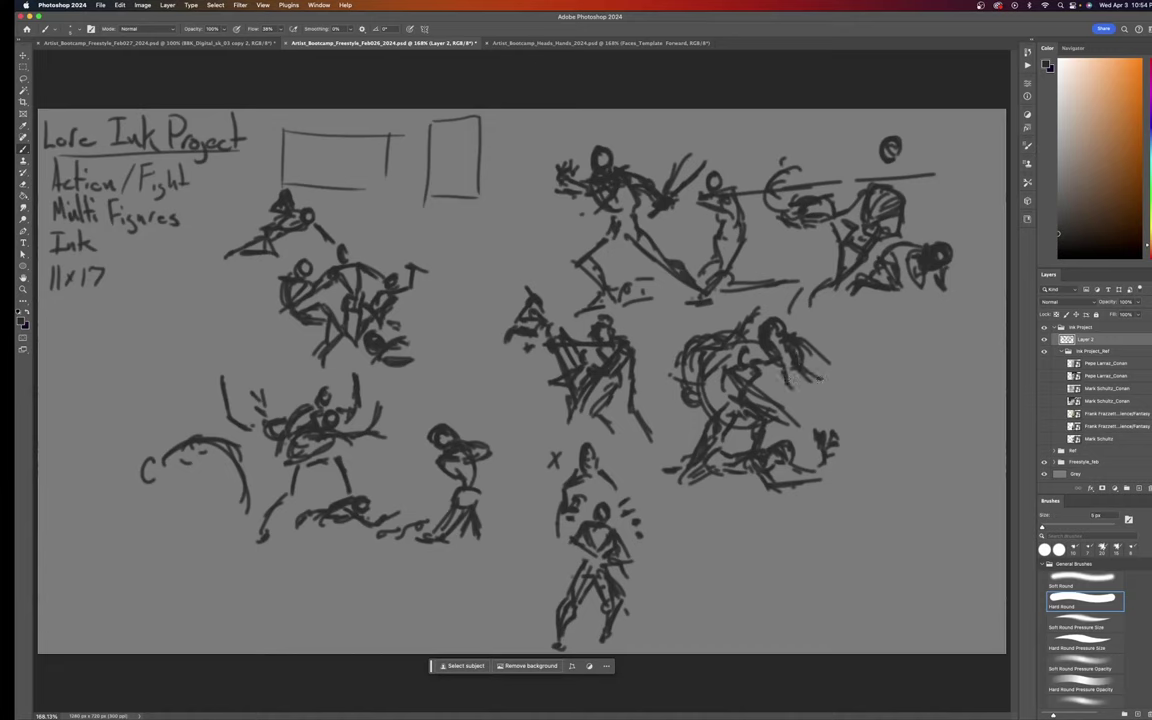
{"action": "mouse_move", "coordinate": [793, 390]}
{"action": "left_mouse_down"}
{"action": "mouse_move", "coordinate": [834, 381]}
{"action": "mouse_move", "coordinate": [831, 392]}
{"action": "mouse_move", "coordinate": [797, 392]}
{"action": "mouse_move", "coordinate": [800, 420]}
{"action": "mouse_move", "coordinate": [825, 387]}
{"action": "mouse_move", "coordinate": [866, 449]}
{"action": "left_mouse_up"}
{"action": "mouse_move", "coordinate": [813, 398]}
{"action": "left_mouse_down"}
{"action": "mouse_move", "coordinate": [804, 417]}
{"action": "mouse_move", "coordinate": [789, 409]}
{"action": "left_mouse_up"}
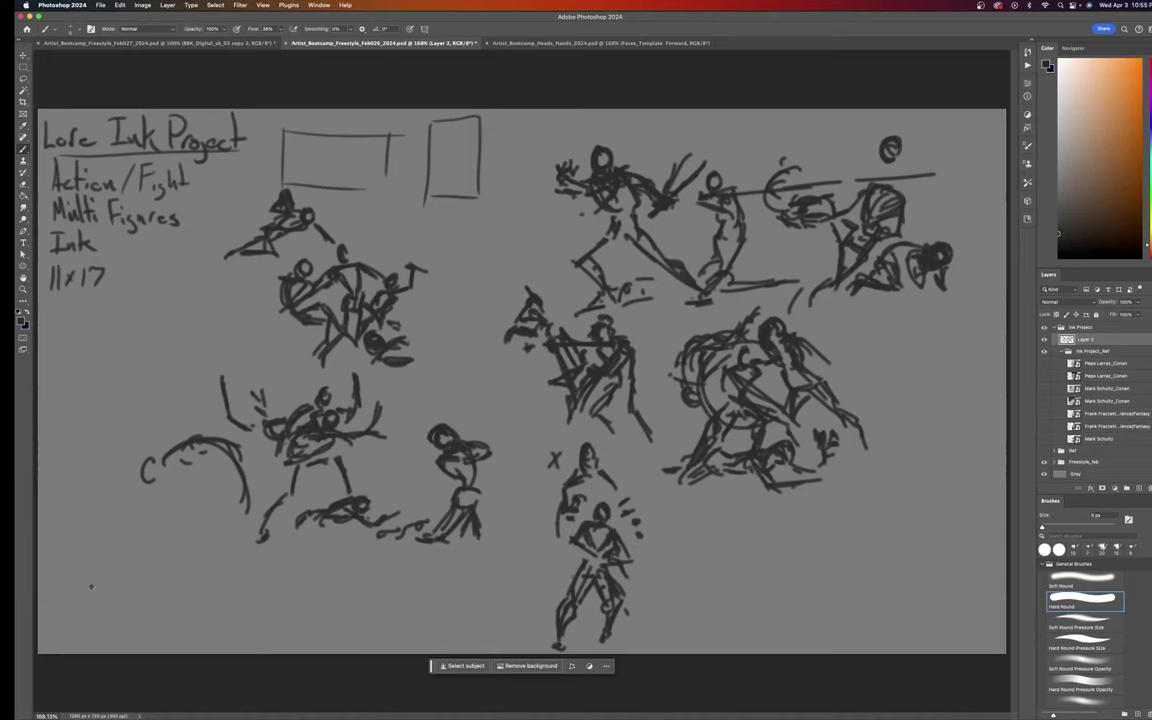
Draw two small frames side by side in the empty lower-left corner of the canvas, one landscape and one narrower
{"action": "mouse_move", "coordinate": [77, 589]}
{"action": "left_mouse_down"}
{"action": "mouse_move", "coordinate": [77, 606]}
{"action": "mouse_move", "coordinate": [135, 574]}
{"action": "mouse_move", "coordinate": [130, 604]}
{"action": "mouse_move", "coordinate": [156, 608]}
{"action": "mouse_move", "coordinate": [188, 572]}
{"action": "mouse_move", "coordinate": [198, 611]}
{"action": "left_mouse_up"}
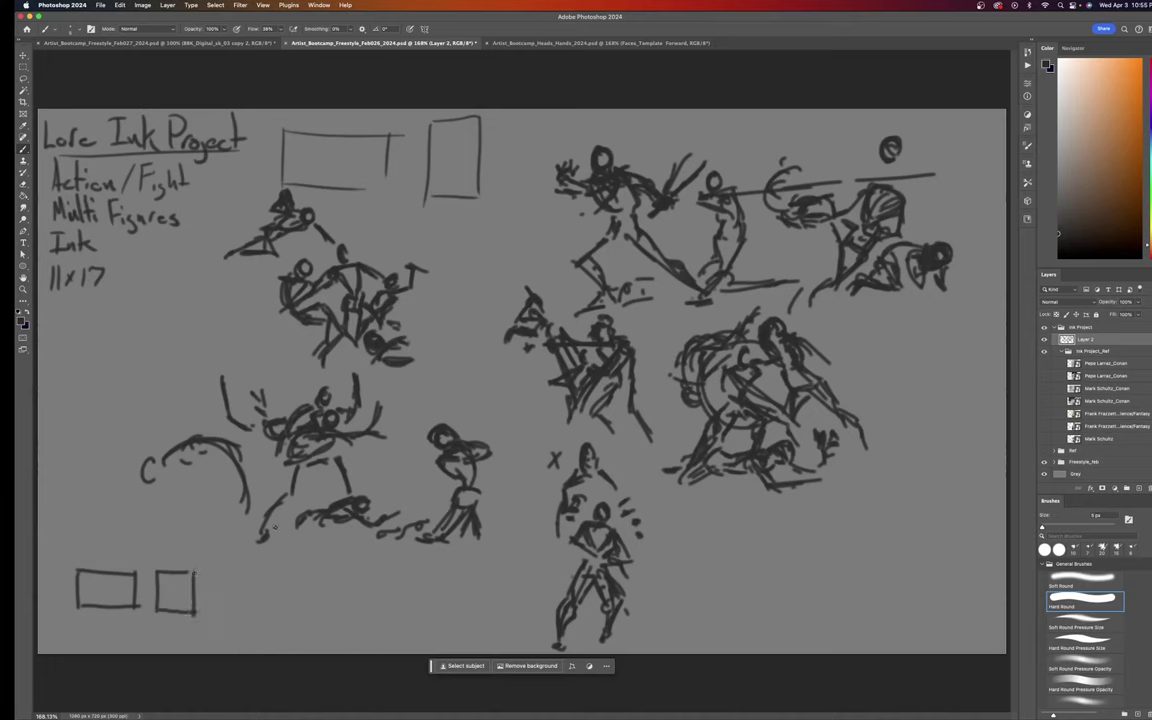